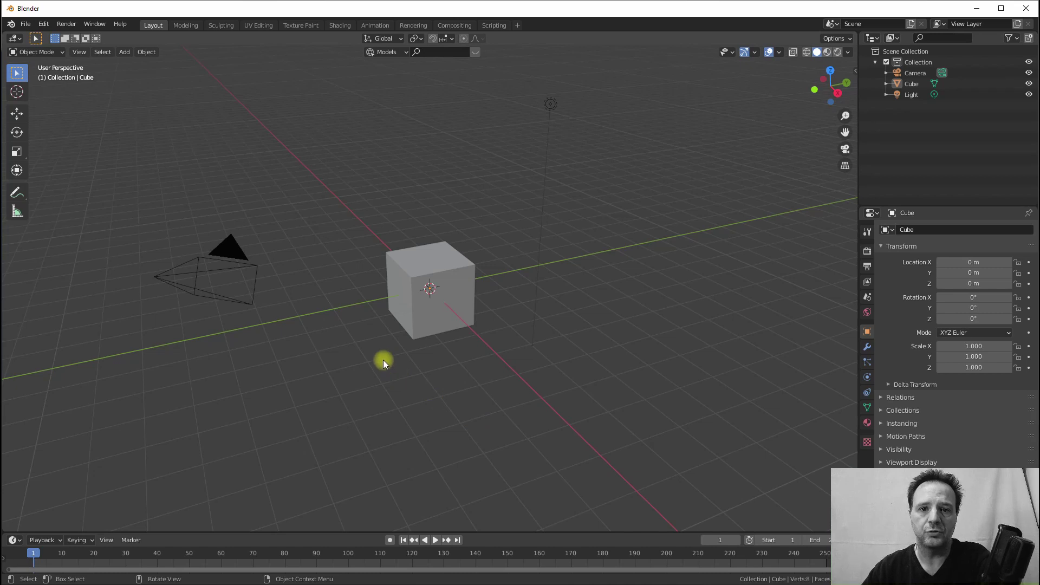
Step: Open the preferences and examine the Interface settings, including the Status Bar display options and the translation language
left_click(44, 24)
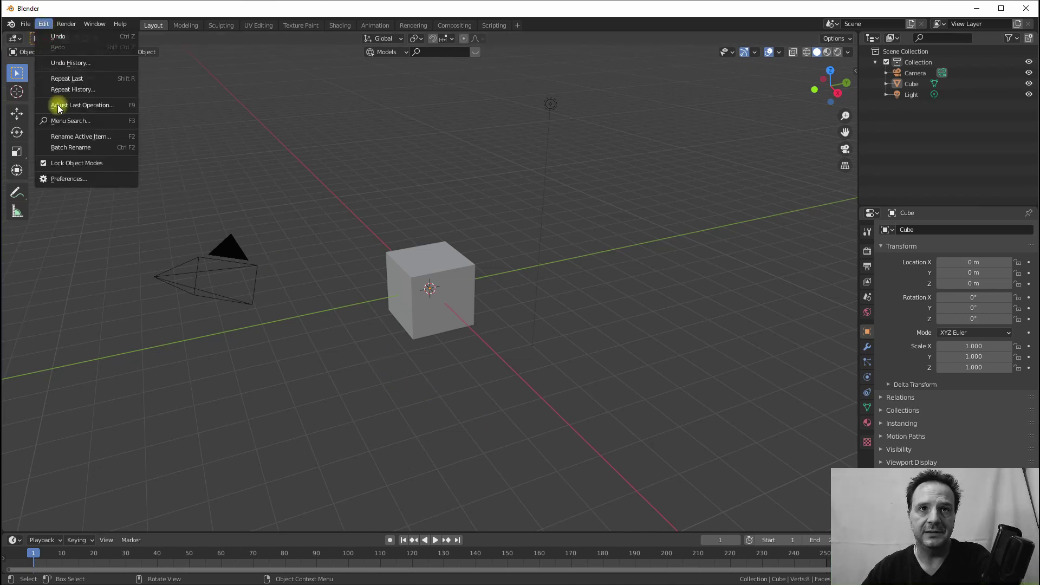
left_click(71, 179)
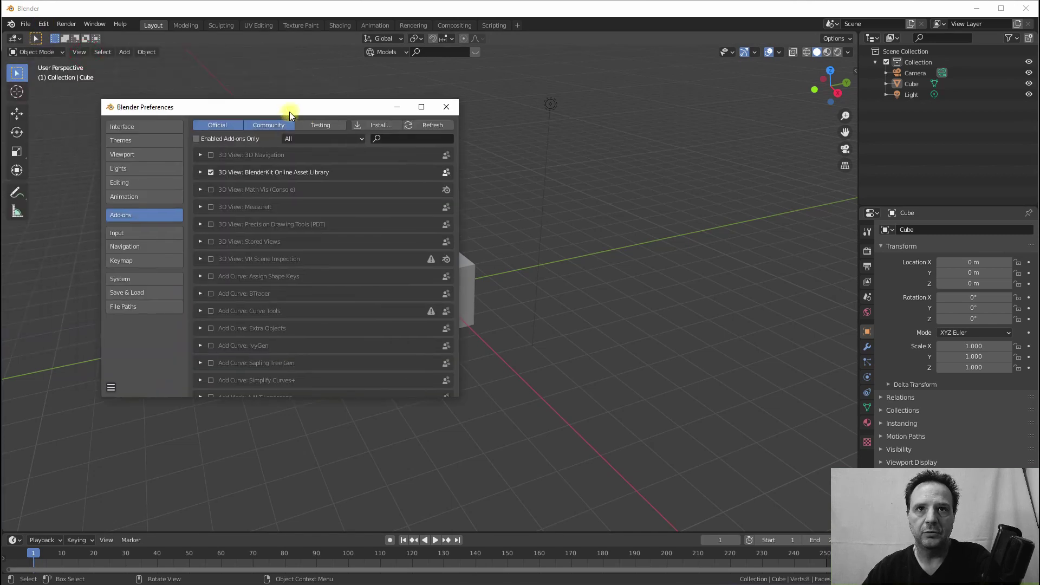
left_click(118, 126)
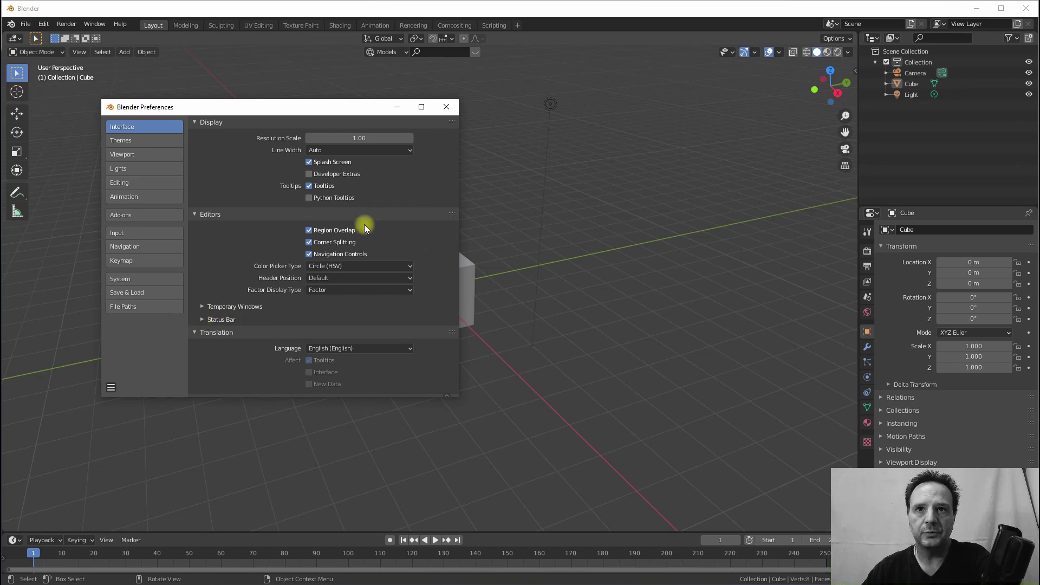
left_click(202, 319)
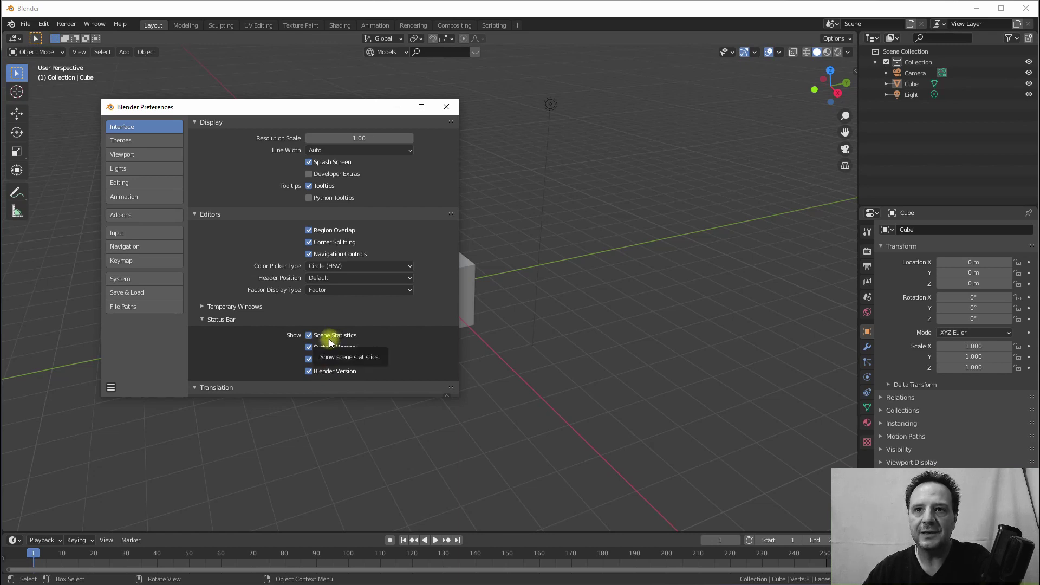
left_click_drag(342, 107, 318, 105)
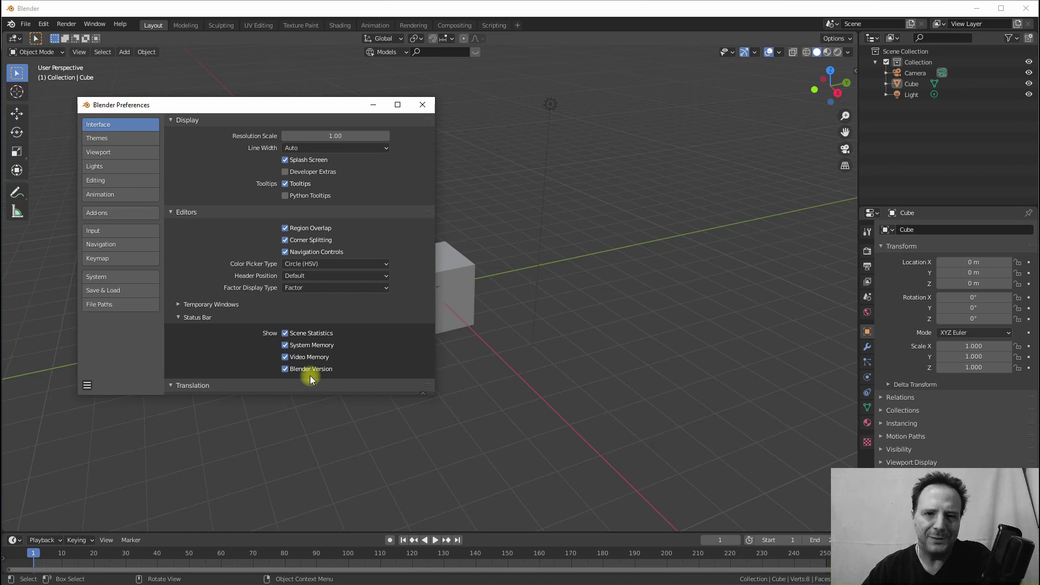
left_click(171, 386)
left_click(173, 385)
scroll(212, 366, "down", 3)
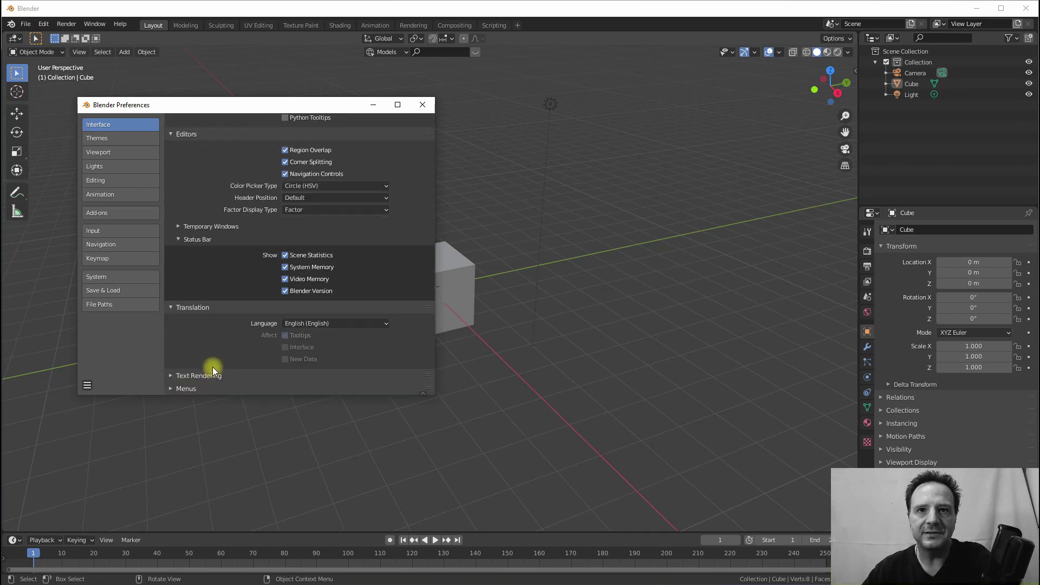
left_click(311, 324)
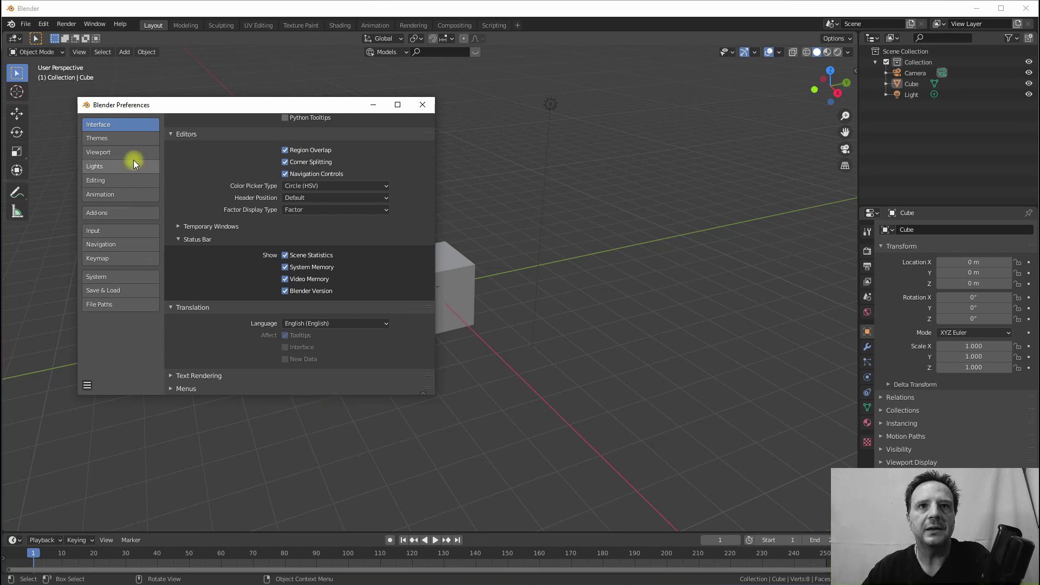
Step: Examine the Themes and Viewport preferences, moving the preferences window aside from the cube
left_click(105, 141)
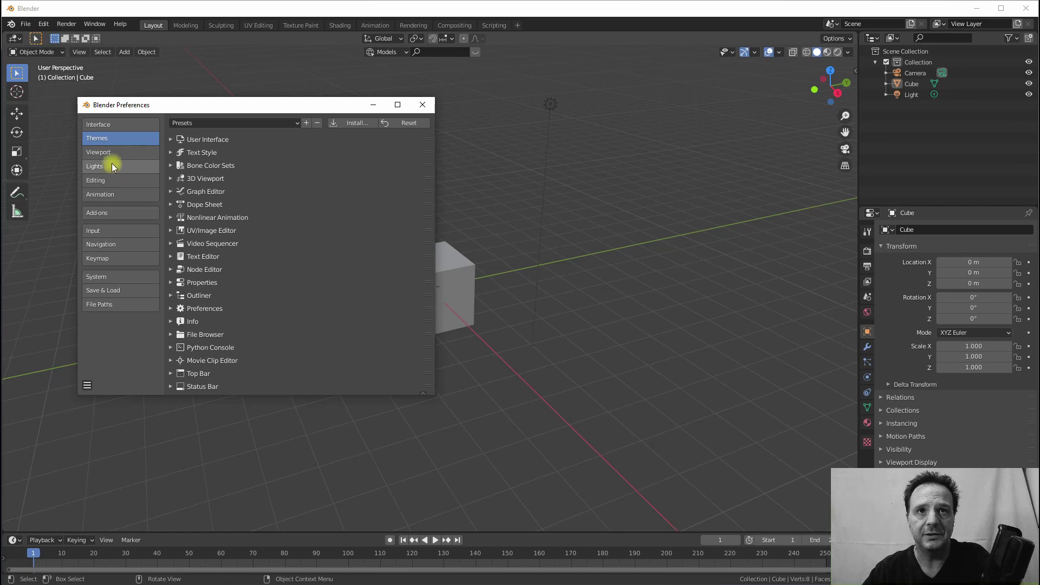
left_click(99, 154)
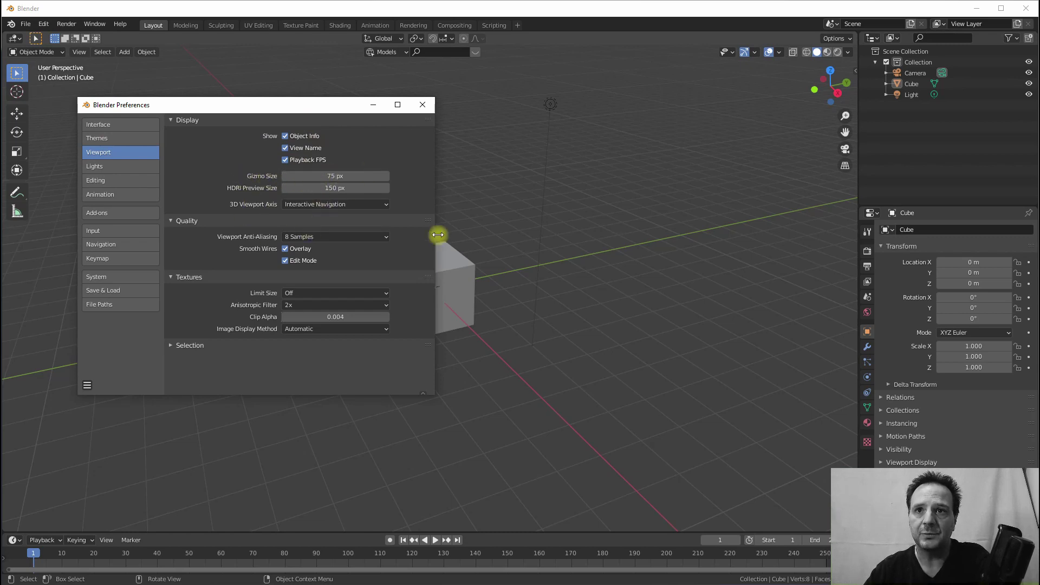
left_click_drag(347, 108, 302, 116)
Step: Select the cube and activate the Move tool to display its gizmo, and bring the preferences window back into view
left_click(447, 259)
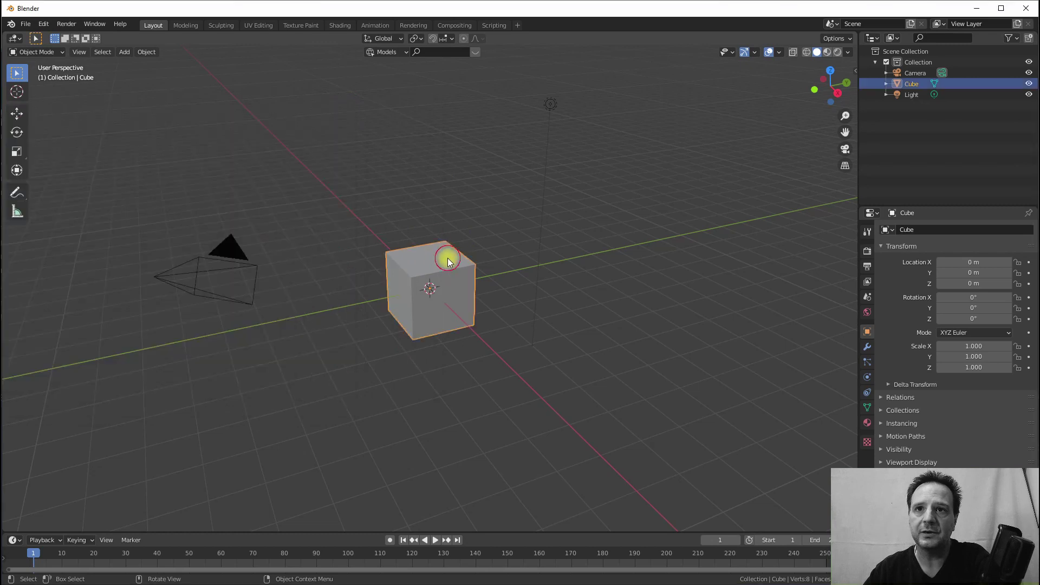
left_click(17, 112)
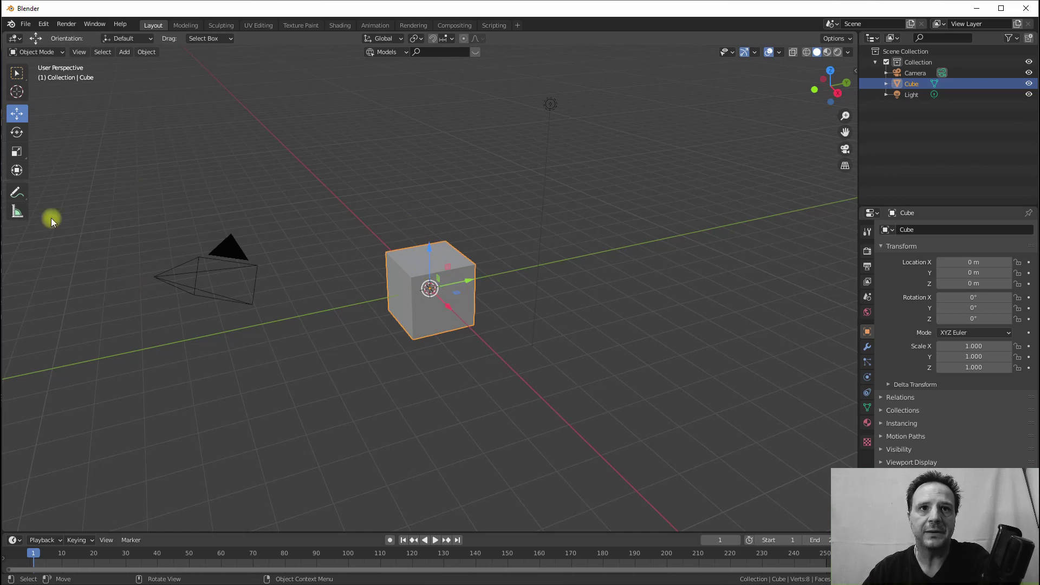
left_click(1, 243)
left_click_drag(118, 119, 237, 127)
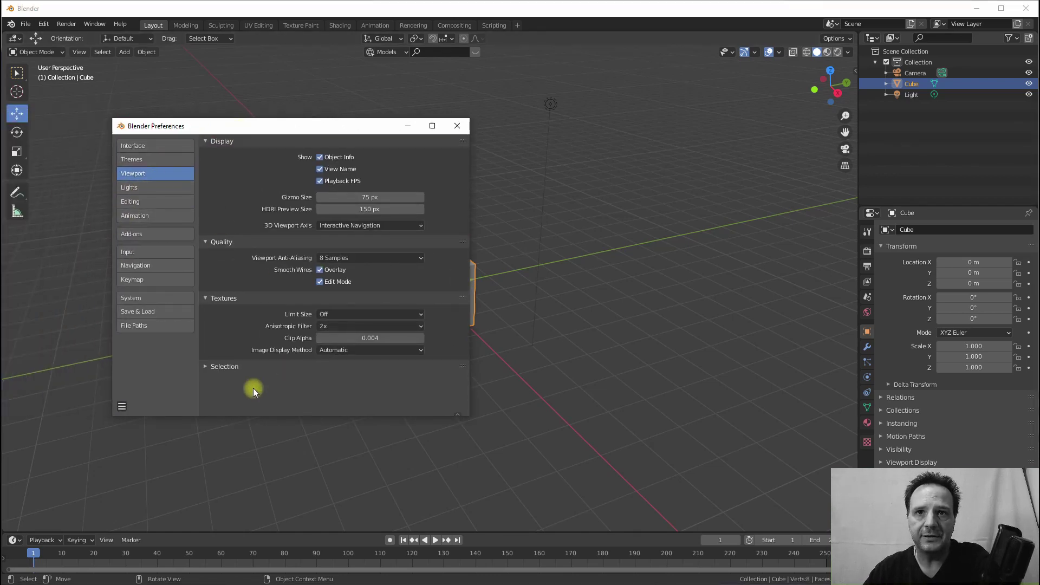
Step: Examine the Lights, Editing, Add-ons, Input, Navigation and Keymap preferences, including the Gravity options for view navigation
left_click(157, 189)
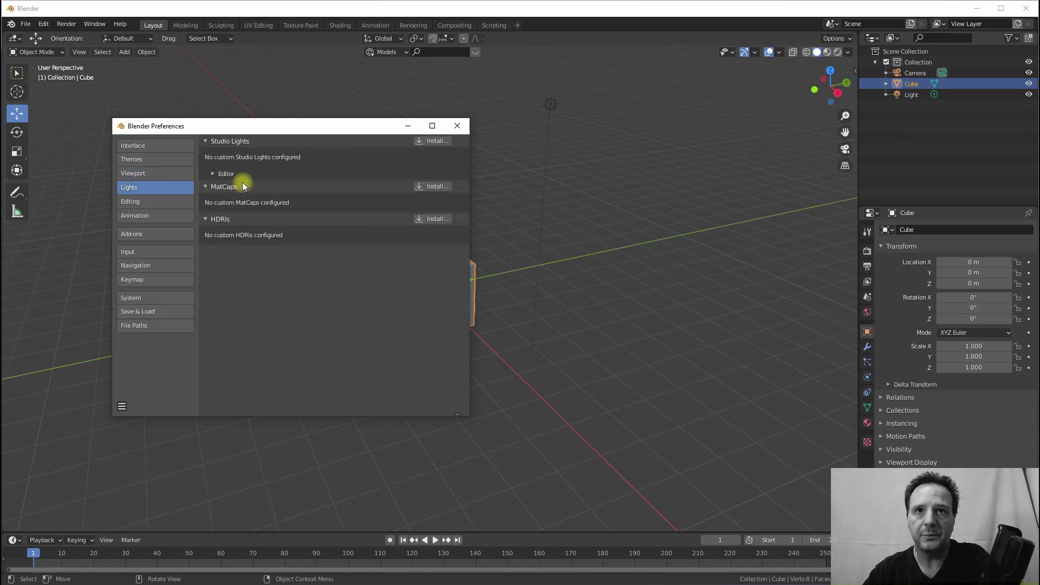
left_click(137, 201)
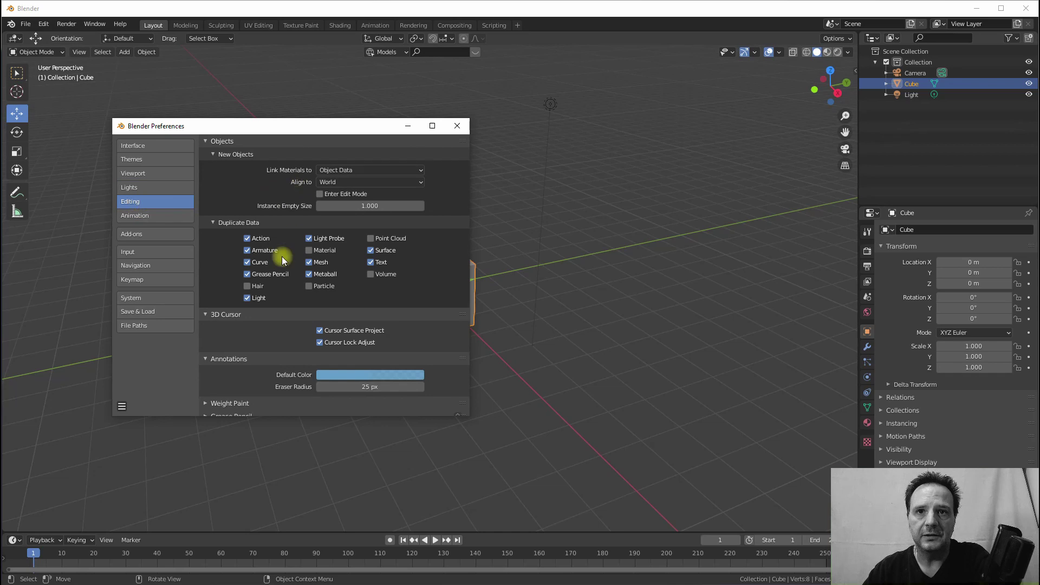
left_click_drag(279, 418, 272, 475)
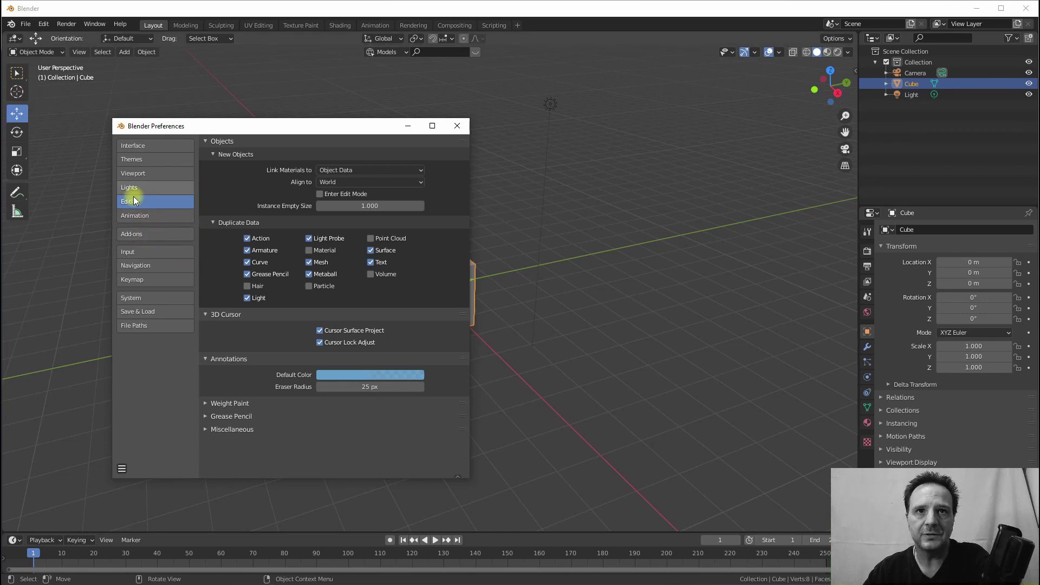
left_click(140, 234)
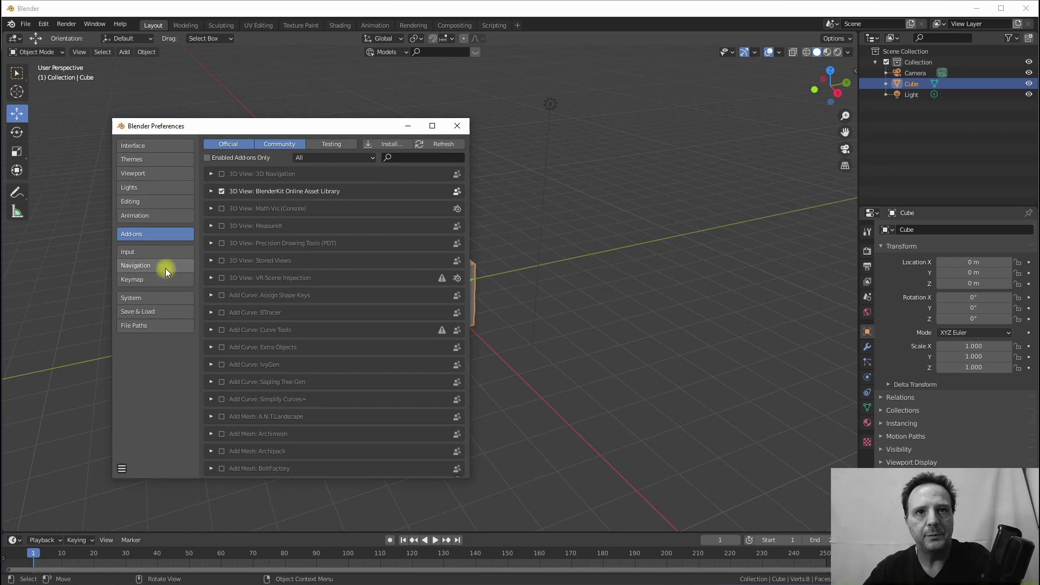
left_click(147, 252)
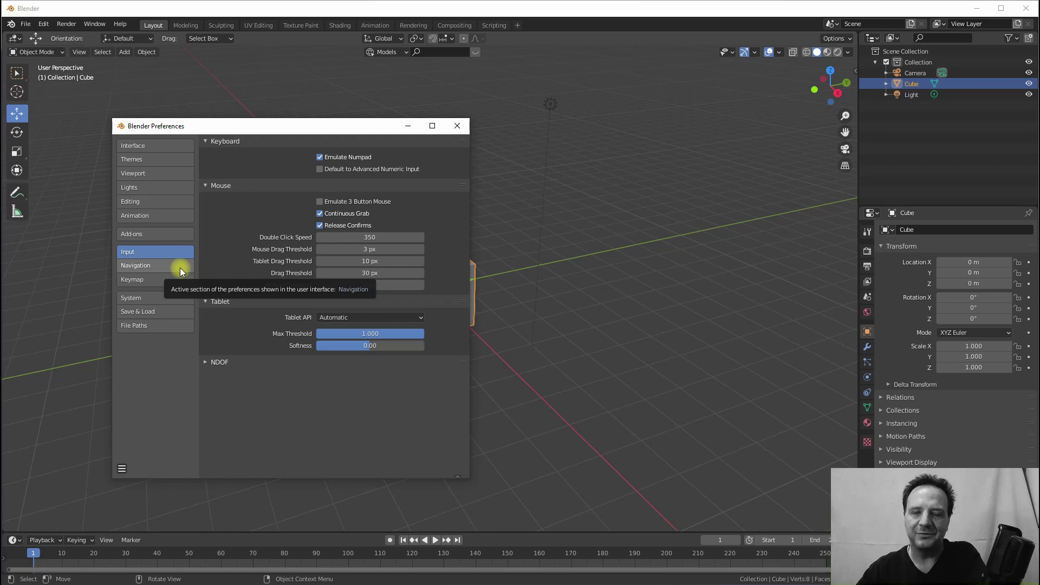
left_click(135, 265)
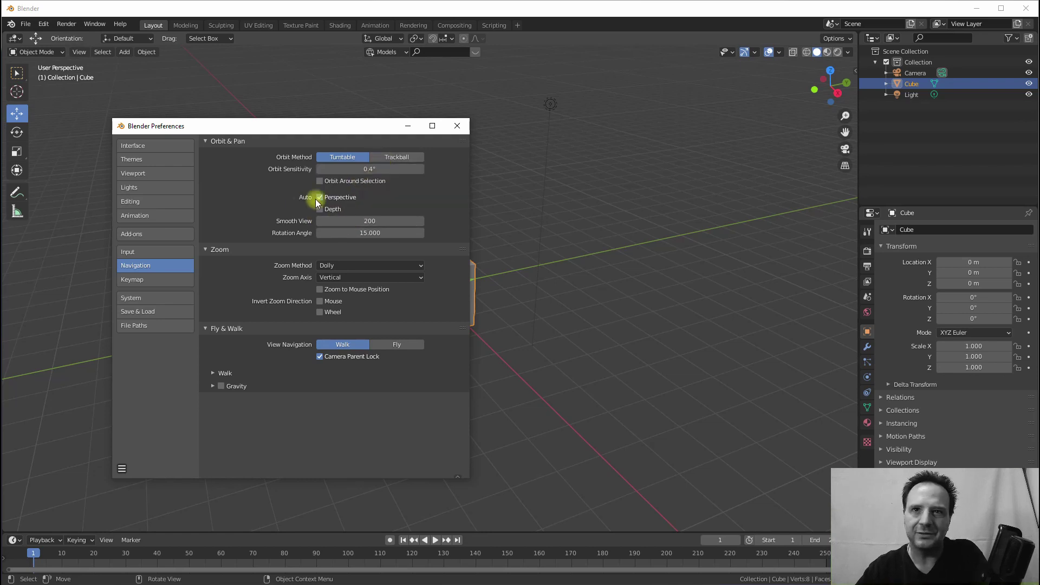
left_click(214, 385)
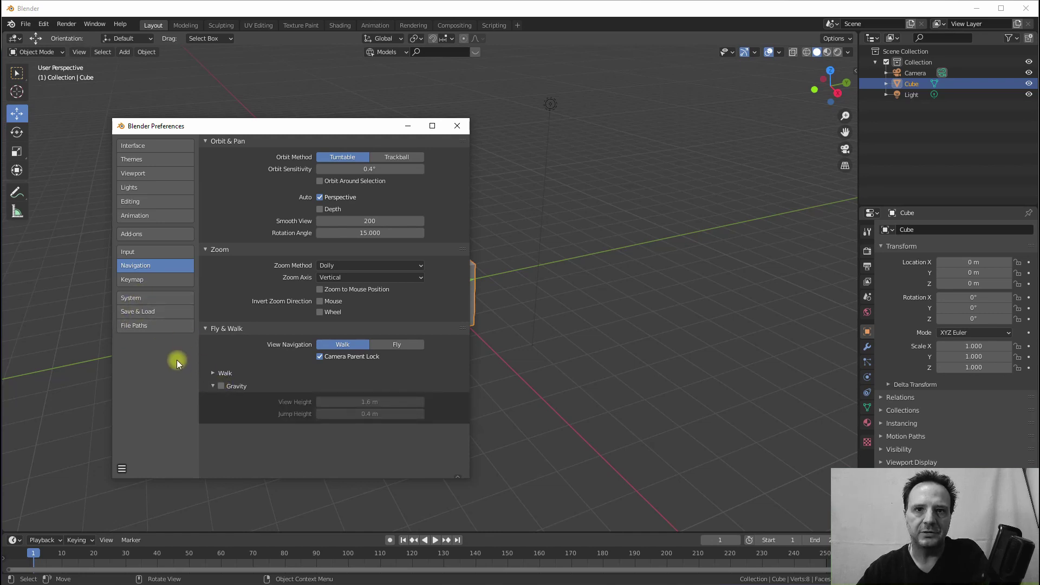
left_click(143, 281)
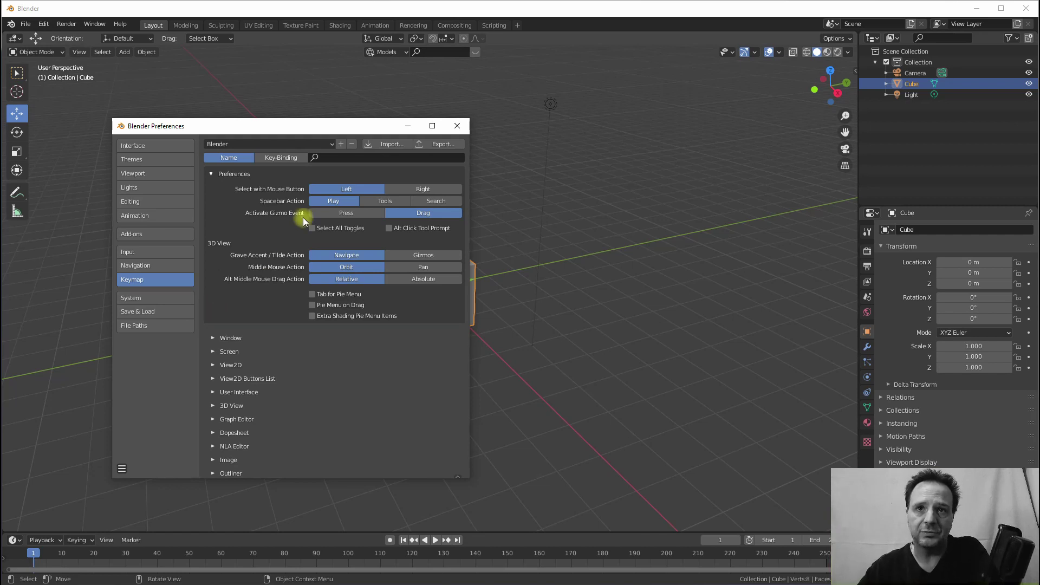
Step: Check the OpenCL option for the Cycles render devices in the System preferences and set it back to CUDA
left_click(145, 298)
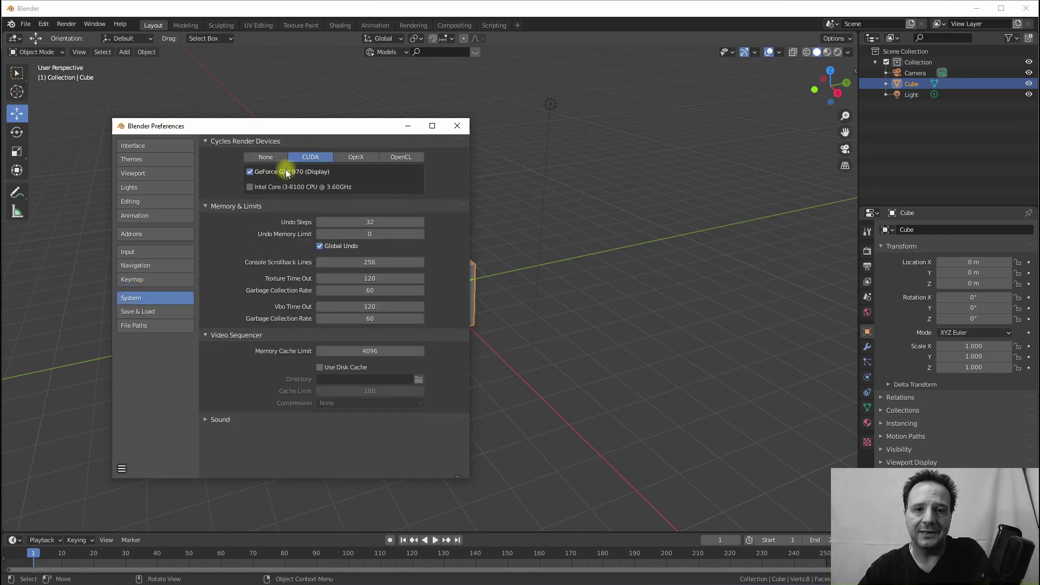
left_click(402, 157)
left_click(313, 159)
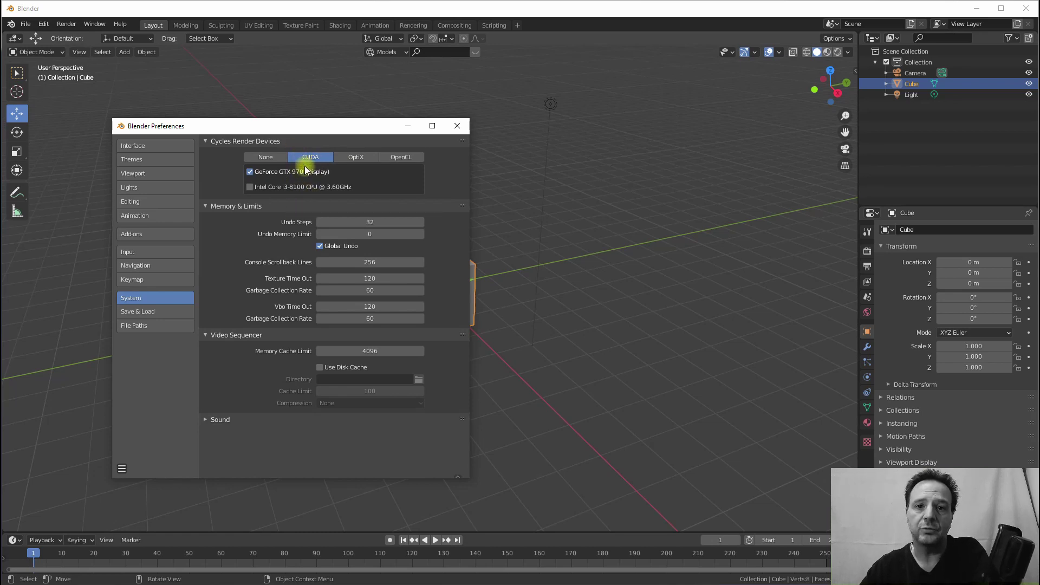
Step: Examine the Save & Load and File Paths preferences, and return to the add-ons list
left_click(149, 312)
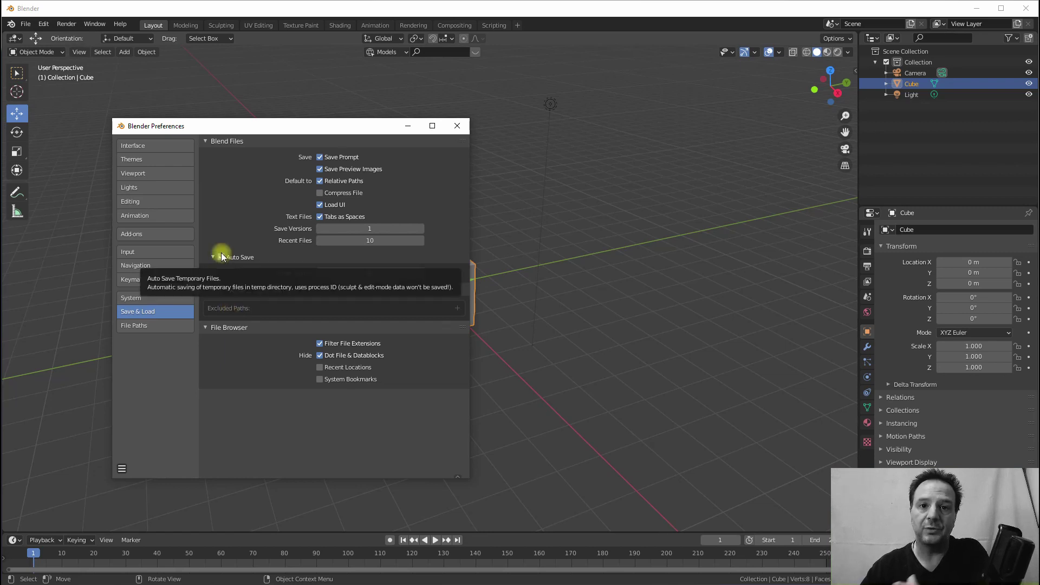
left_click(142, 325)
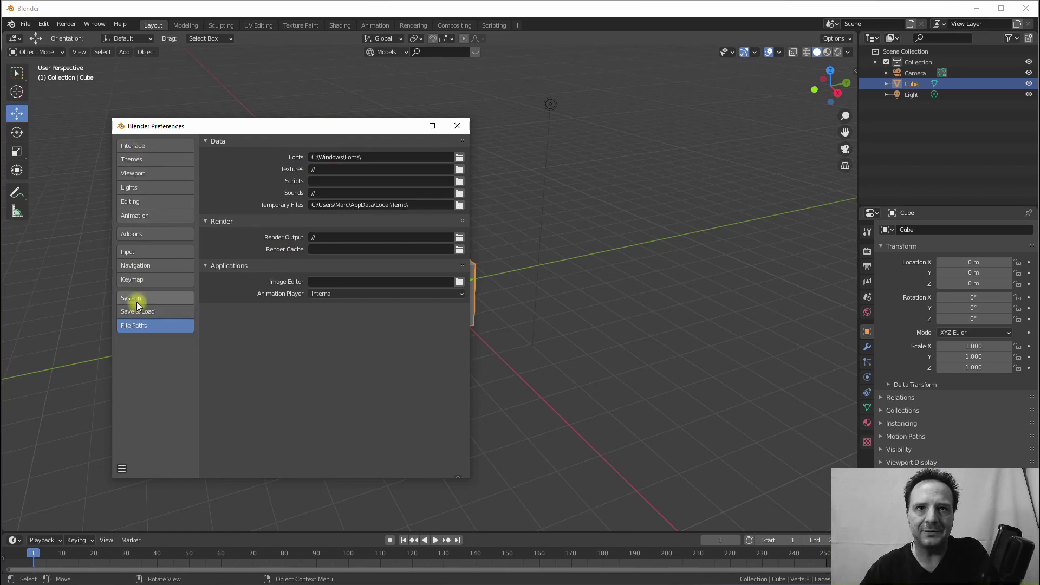
left_click(138, 233)
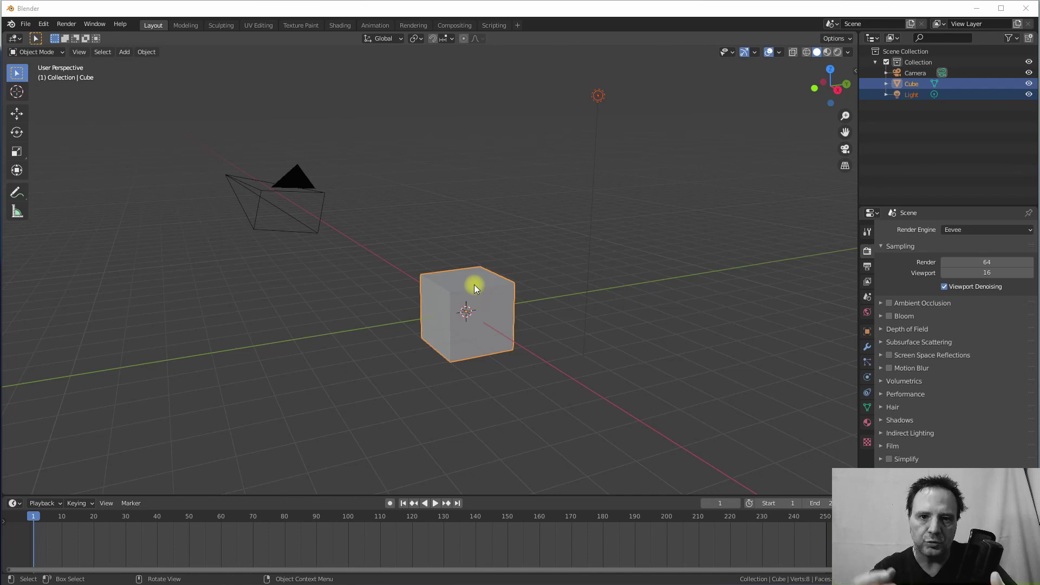
Step: Select only the cube and switch it from Object Mode to Edit Mode
left_click(37, 53)
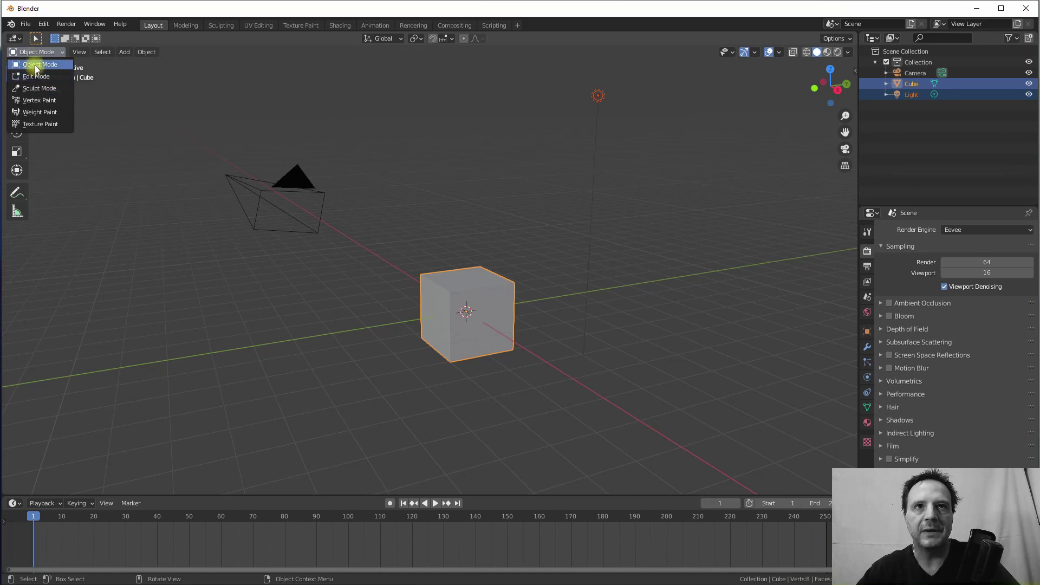
left_click(35, 67)
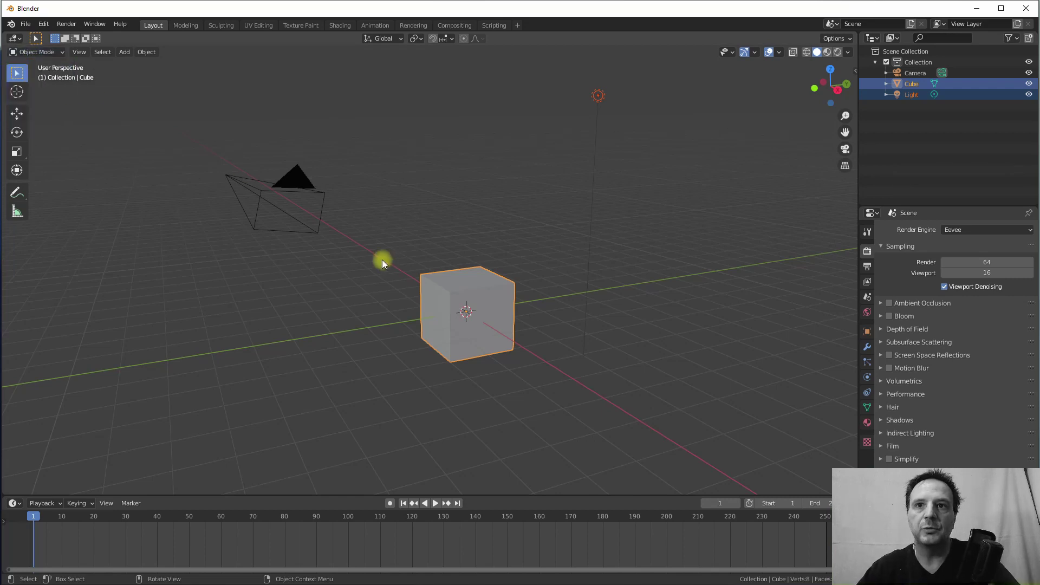
left_click(447, 287)
left_click(39, 51)
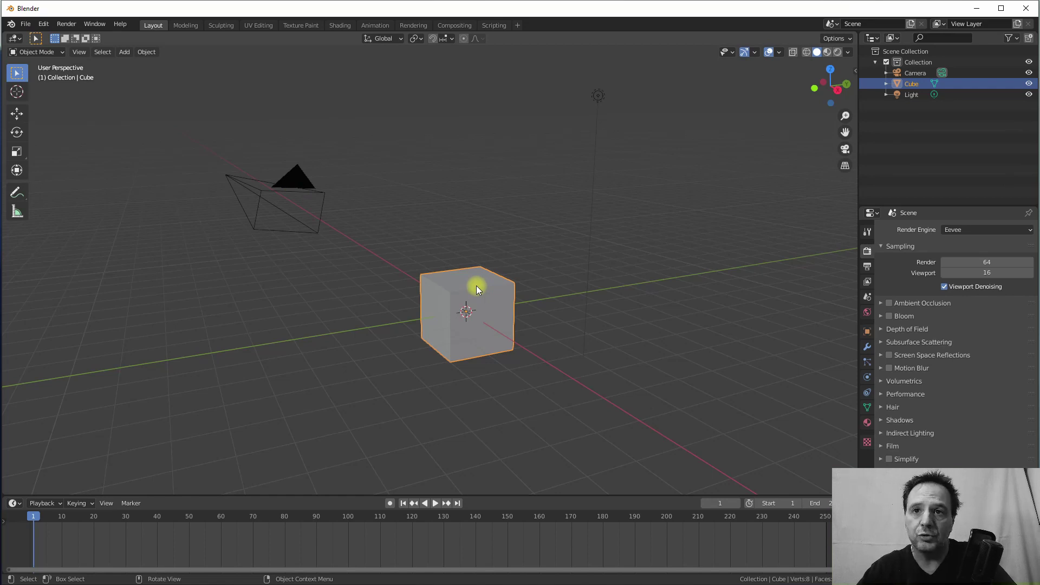
key("Tab")
key("Tab")
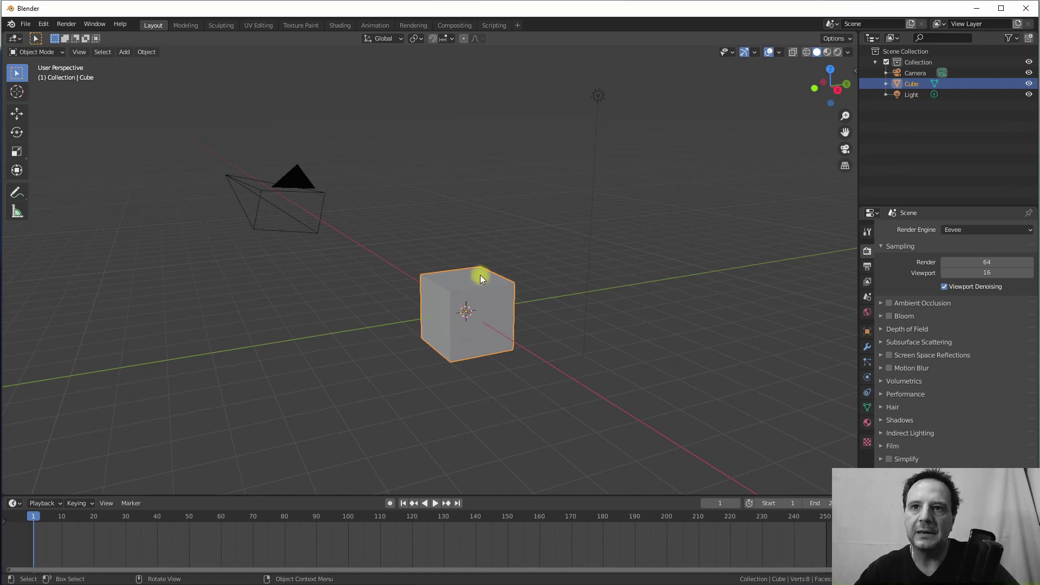
key("Tab")
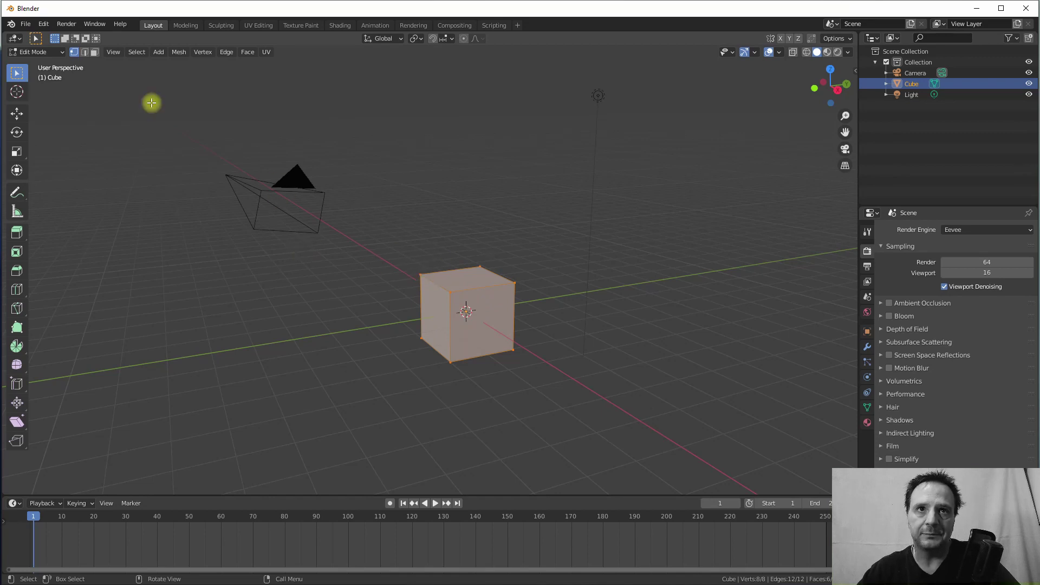
Step: Switch the mesh selection between face, edge and vertex modes, and combine several of these modes at once
left_click(96, 53)
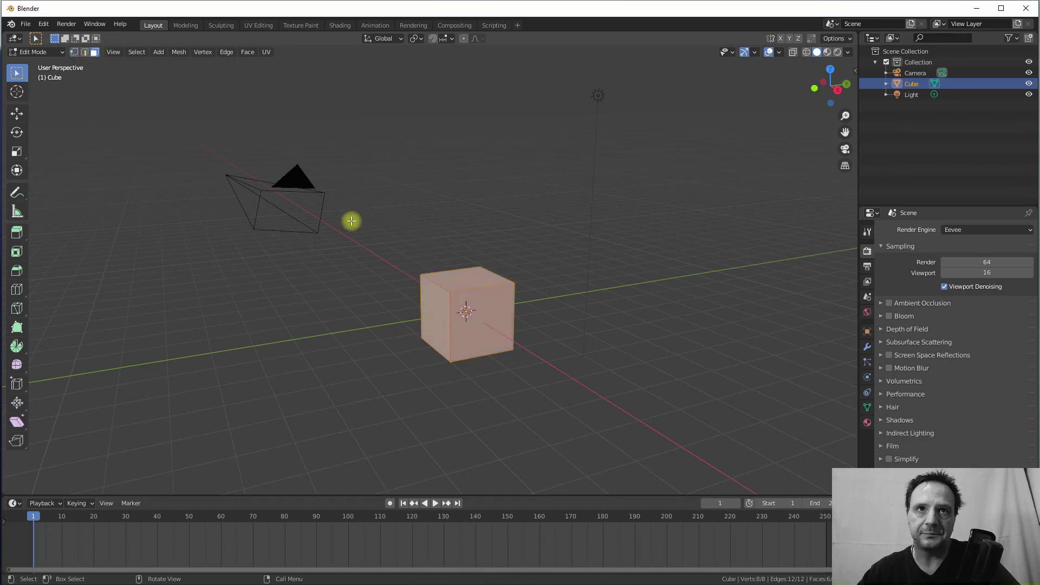
left_click(84, 52, "shift")
left_click(75, 52, "shift")
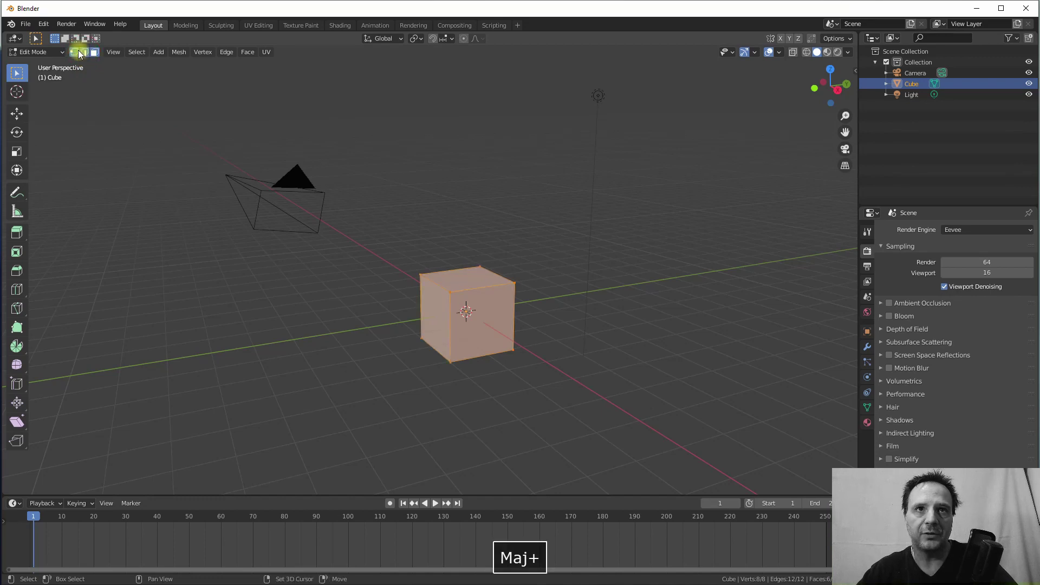
left_click(96, 52, "shift")
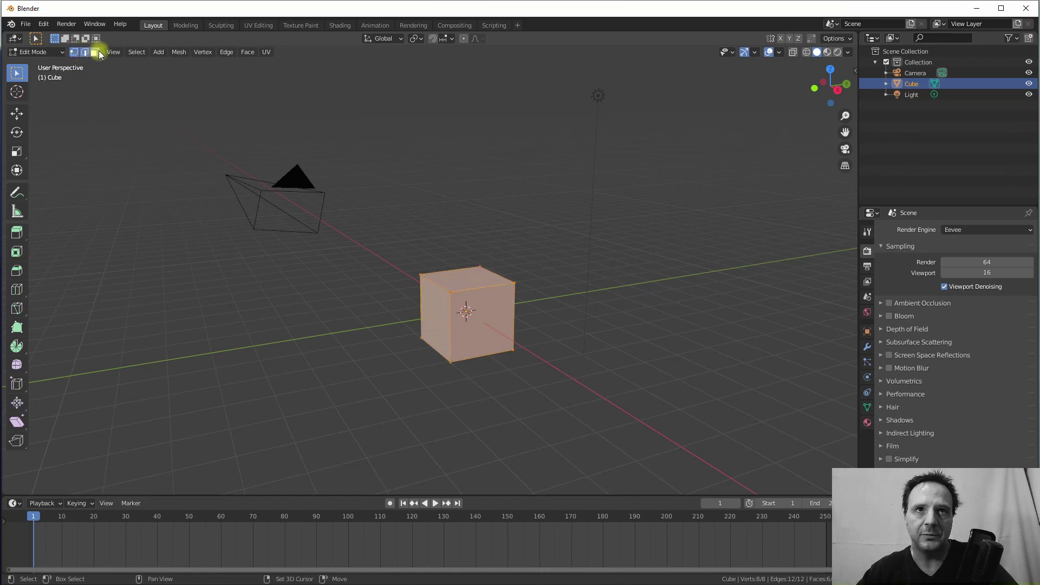
left_click(72, 52, "shift")
left_click(73, 53)
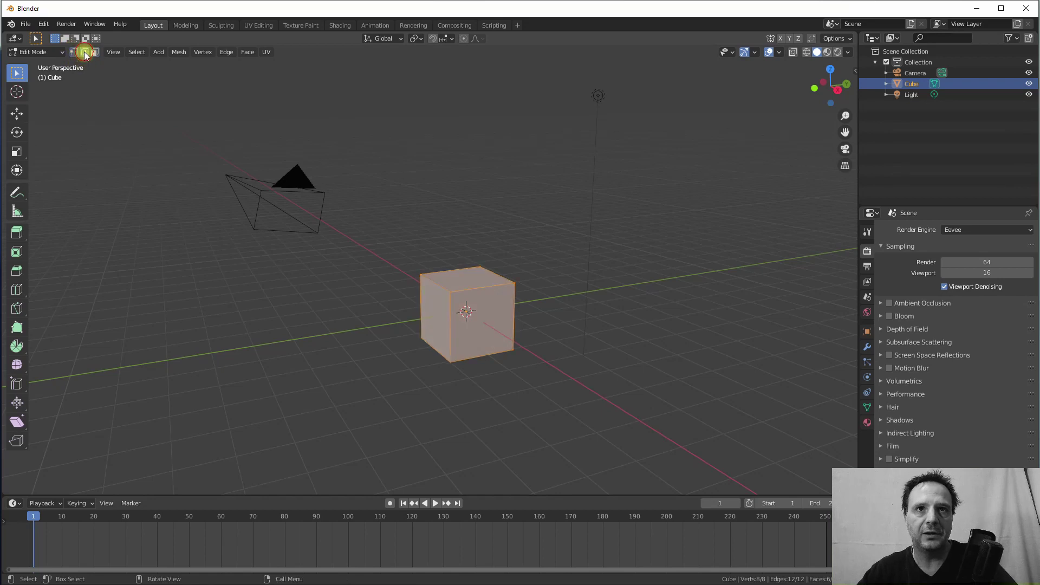
left_click(94, 53, "shift")
left_click(93, 56, "shift")
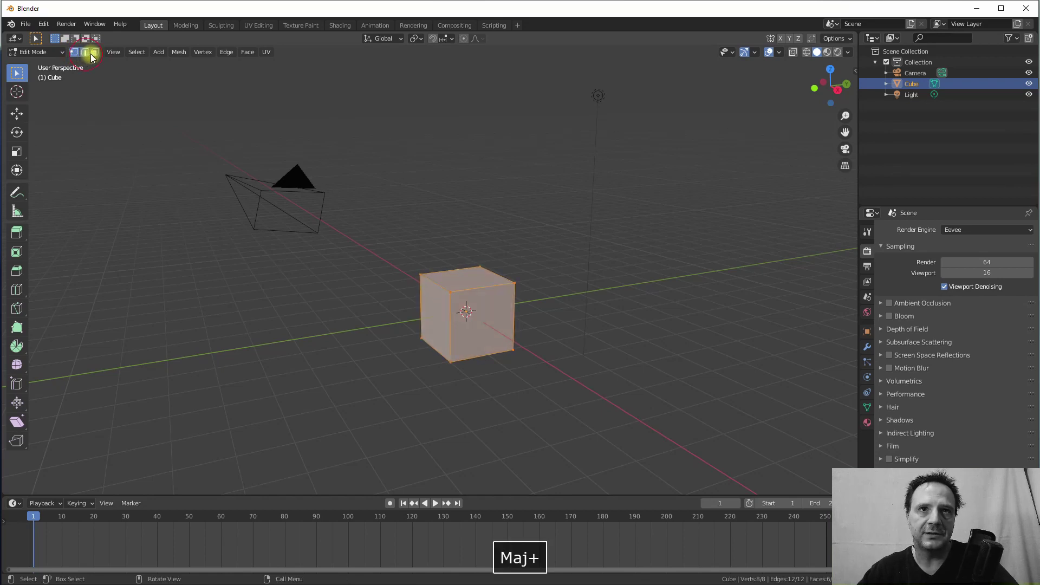
Step: Select an upper corner vertex of the cube, and select its whole top face instead
scroll(474, 285, "up", 4)
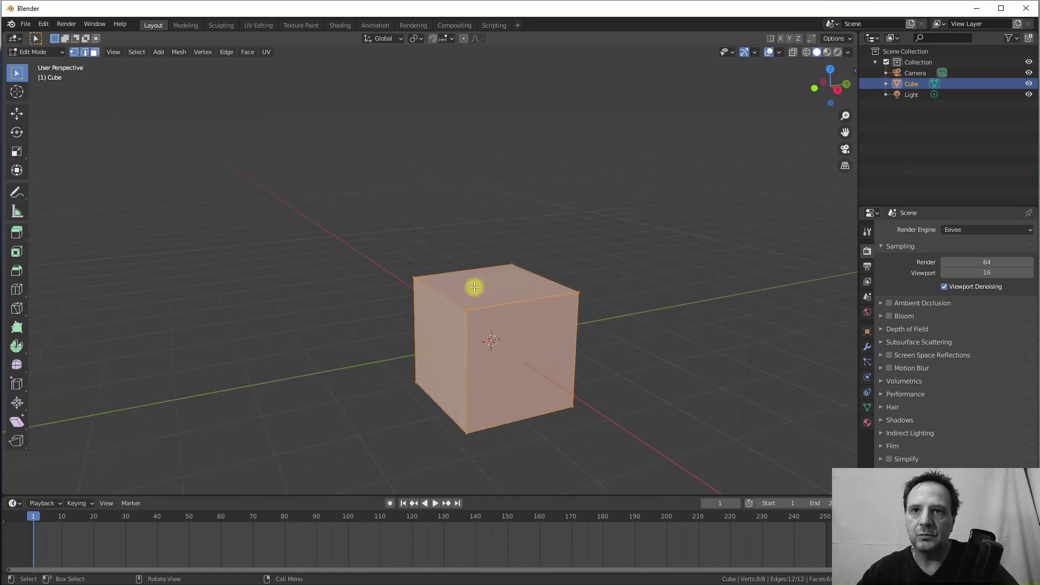
left_click(409, 278)
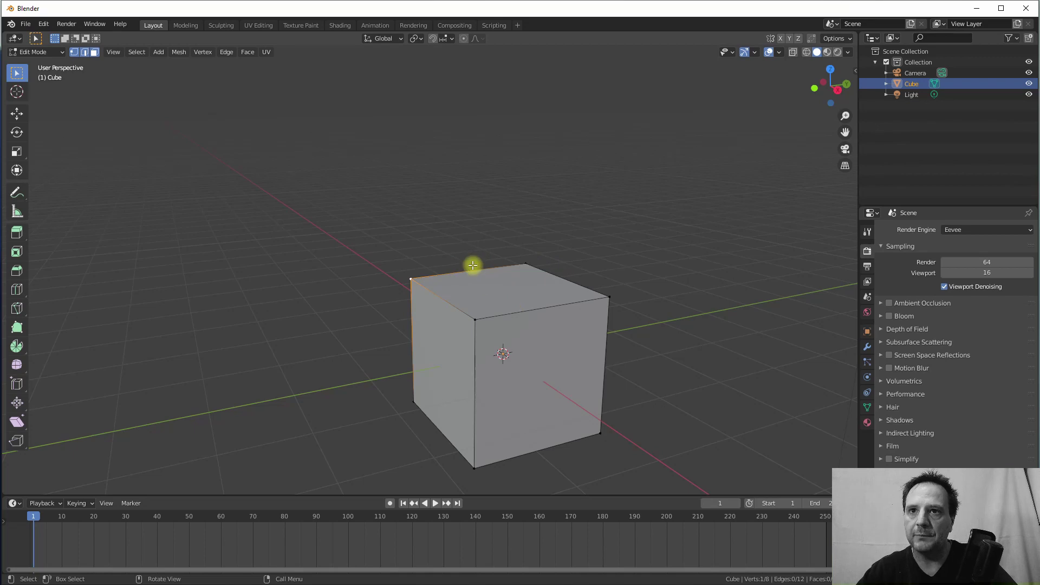
left_click(466, 315, "alt")
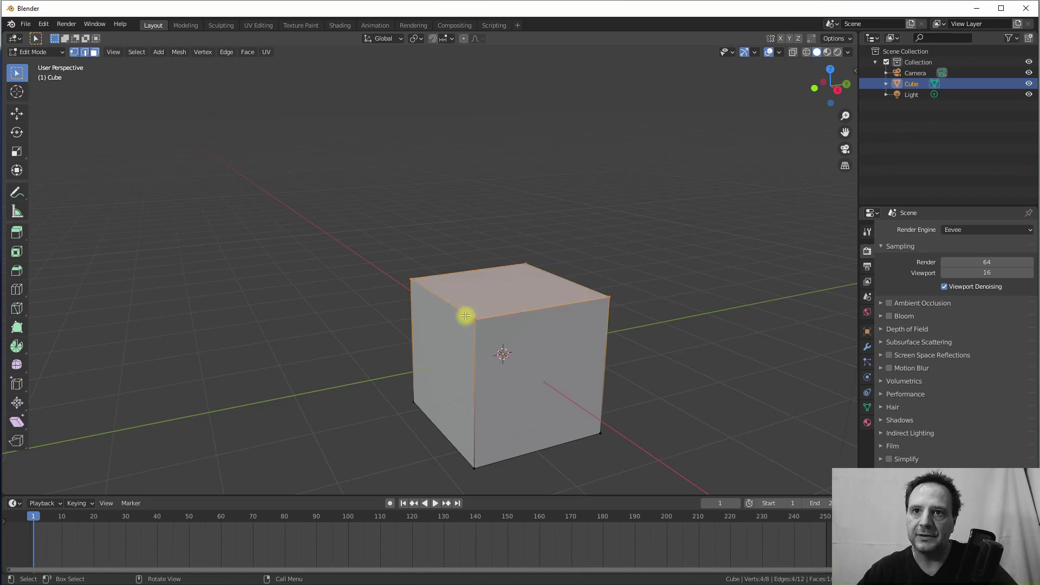
Step: Select the cube's nearest upper corner vertex and move it up along the Z axis, then down below the other top corners
left_click(474, 320)
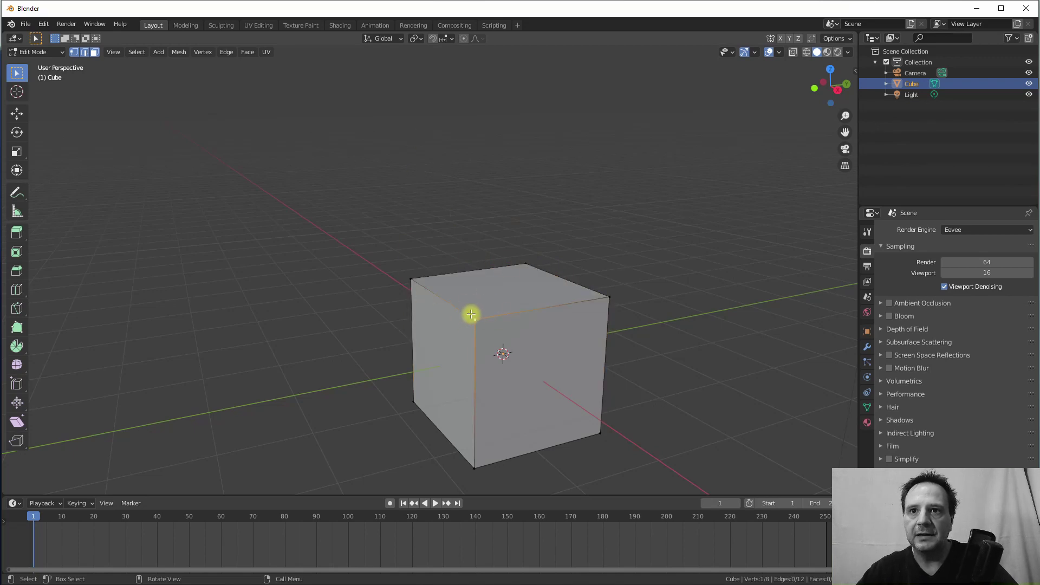
left_click(17, 114)
left_click_drag(476, 276, 454, 192)
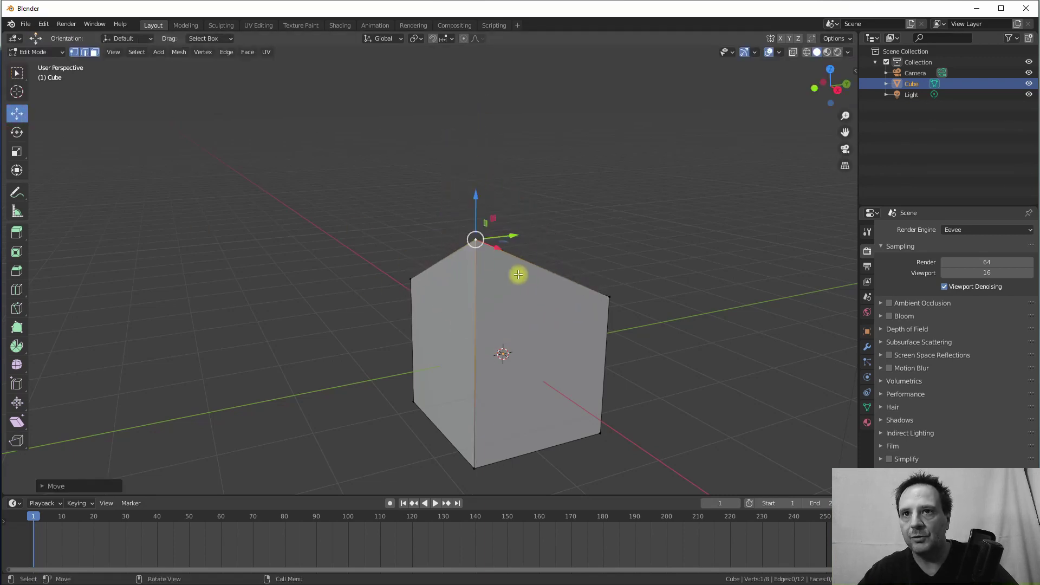
middle_click_drag(518, 274, 460, 295)
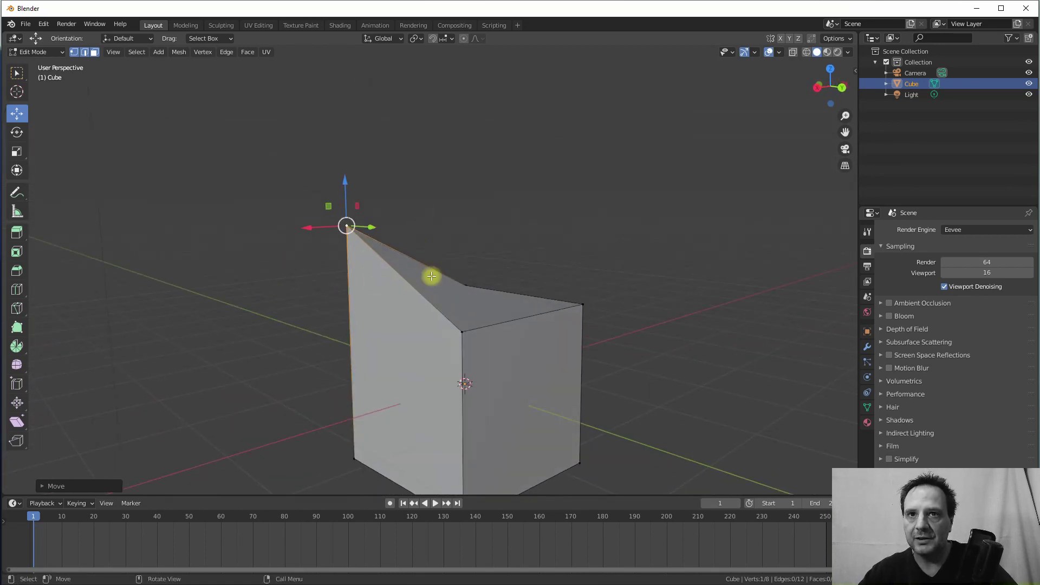
left_click_drag(354, 186, 376, 331)
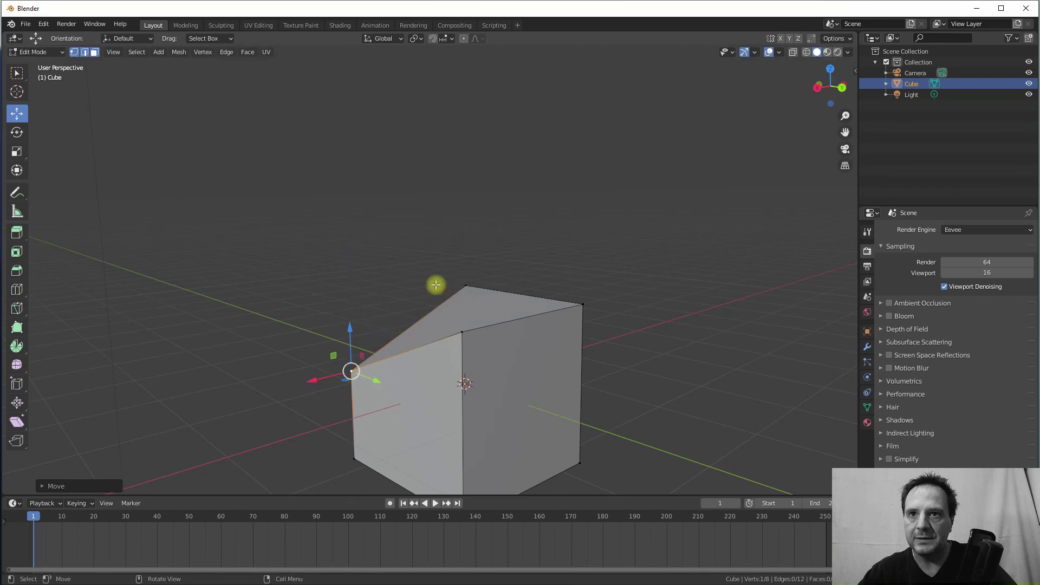
Step: Select another upper corner vertex of the cube and lower it along the Z axis
left_click(580, 305)
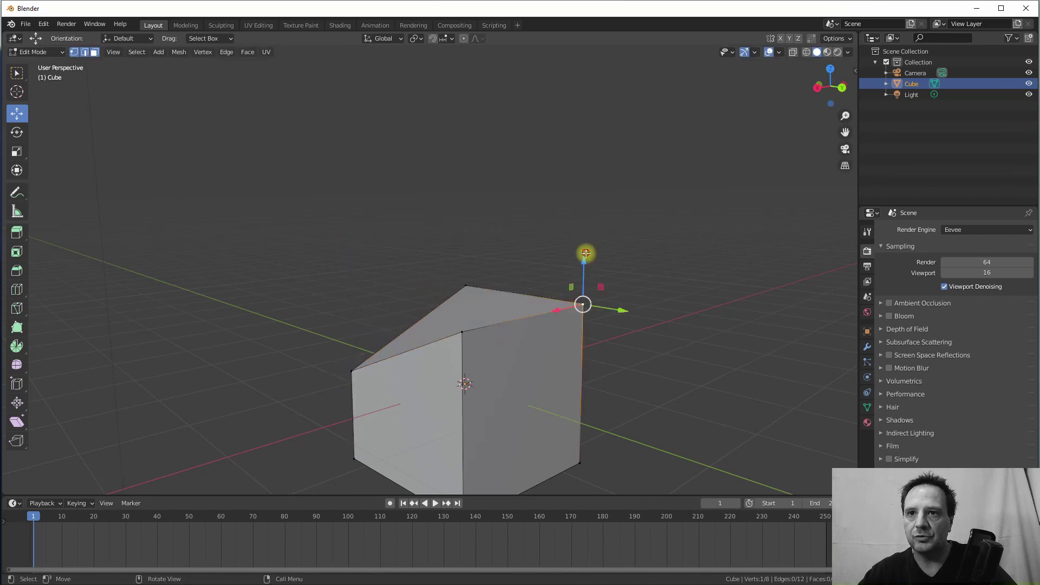
left_click_drag(585, 255, 534, 332)
mouse_move(534, 332)
middle_mouse_down()
mouse_move(608, 337)
mouse_move(613, 323)
mouse_move(515, 371)
mouse_move(615, 309)
mouse_move(569, 353)
mouse_move(388, 322)
mouse_move(448, 255)
mouse_move(402, 308)
mouse_move(369, 323)
mouse_move(479, 300)
mouse_move(437, 351)
mouse_move(434, 304)
mouse_move(409, 298)
mouse_move(421, 313)
mouse_move(480, 304)
mouse_move(534, 327)
middle_mouse_up()
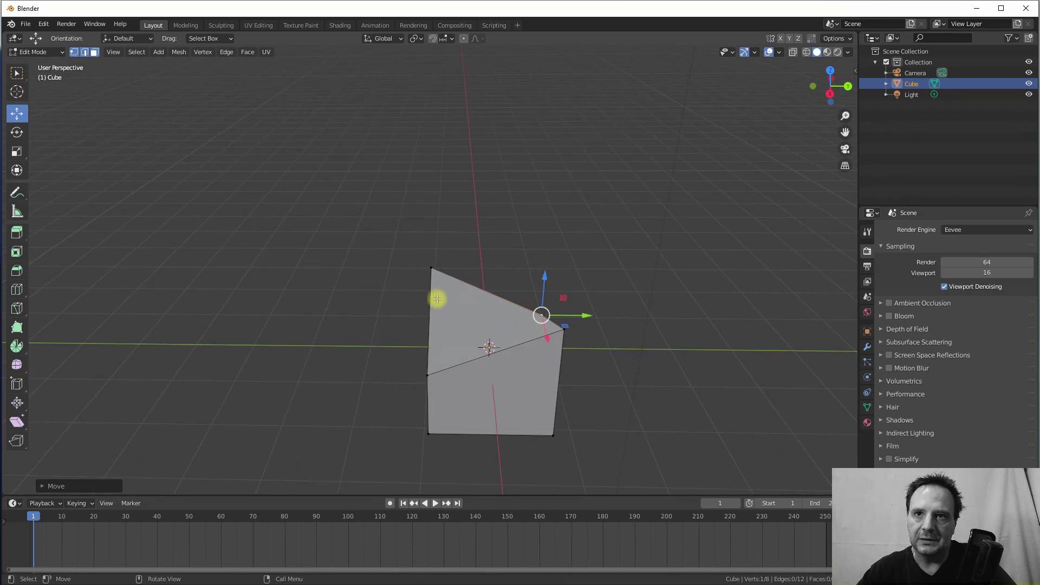
mouse_move(436, 299)
middle_mouse_down()
mouse_move(506, 294)
mouse_move(504, 304)
mouse_move(546, 328)
mouse_move(493, 297)
mouse_move(439, 291)
middle_mouse_up()
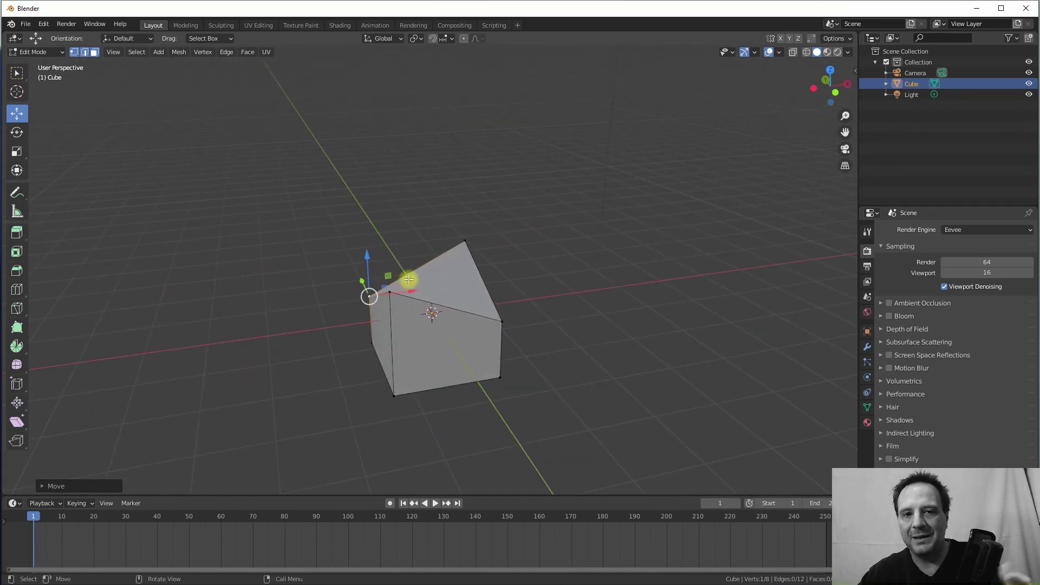
middle_click_drag(430, 262, 460, 301)
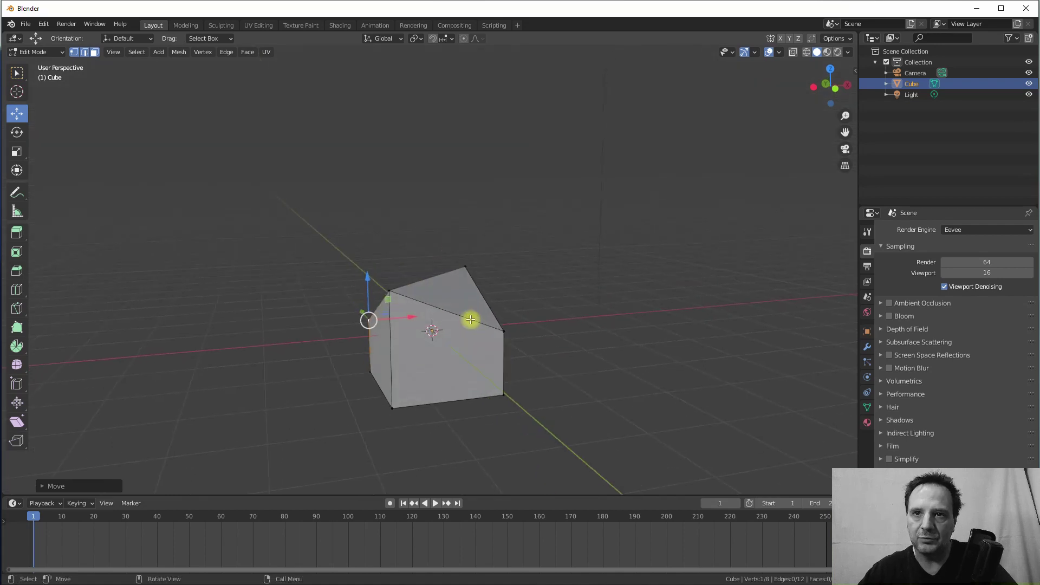
mouse_move(408, 277)
middle_mouse_down()
mouse_move(383, 258)
mouse_move(394, 271)
middle_mouse_up()
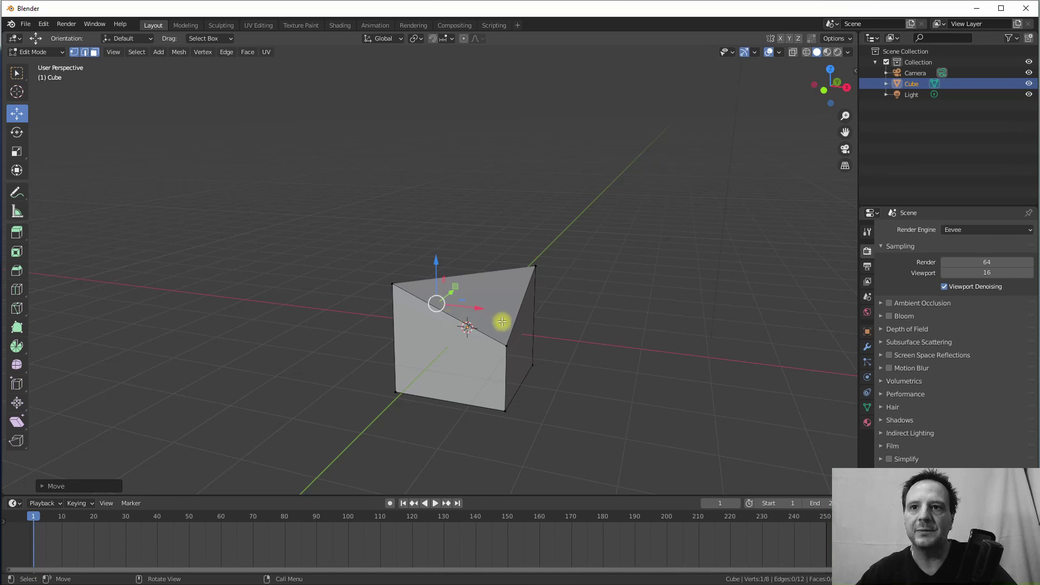
middle_click_drag(497, 323, 454, 319)
Step: In Object Mode, add a NURBS sphere and move it along the Y axis clear of the deformed cube
key("Tab")
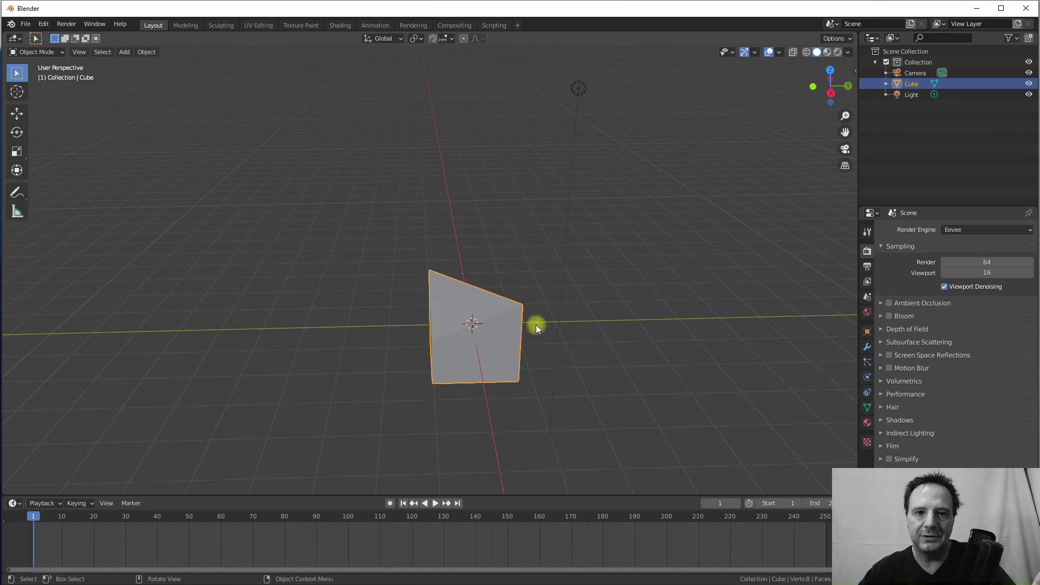
left_click(124, 52)
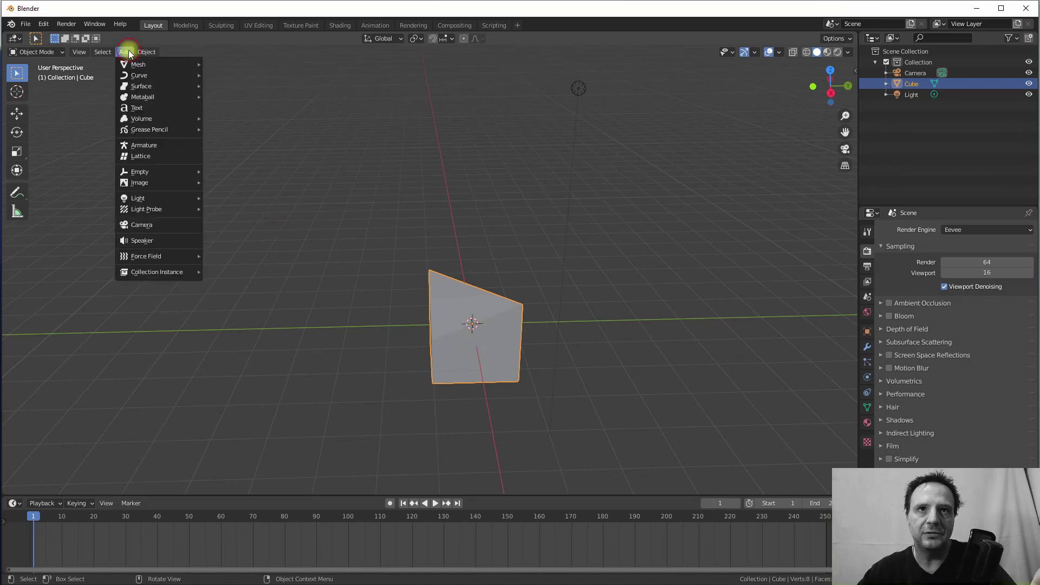
mouse_move(151, 87)
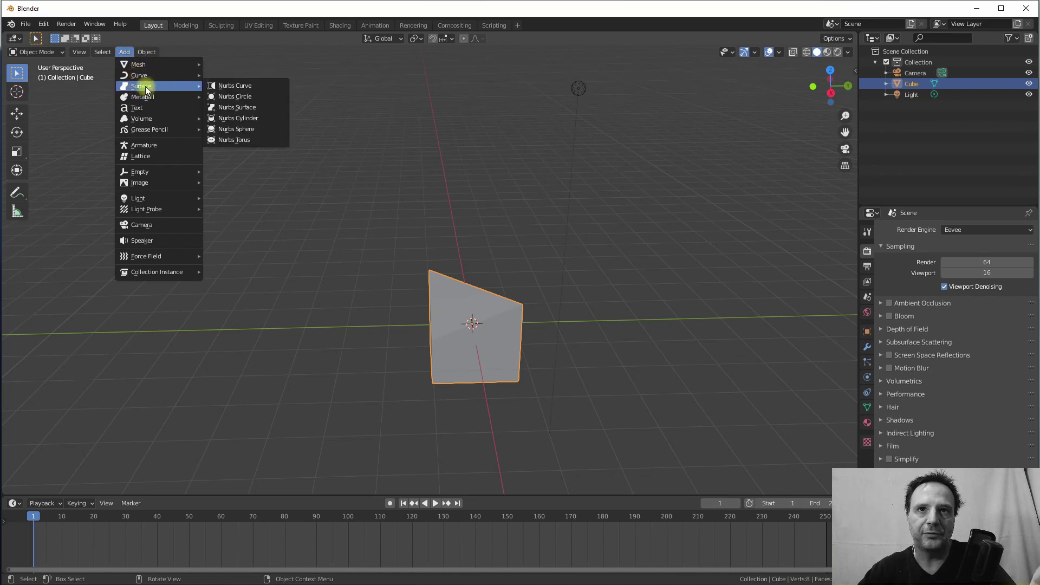
left_click(229, 128)
left_click(17, 113)
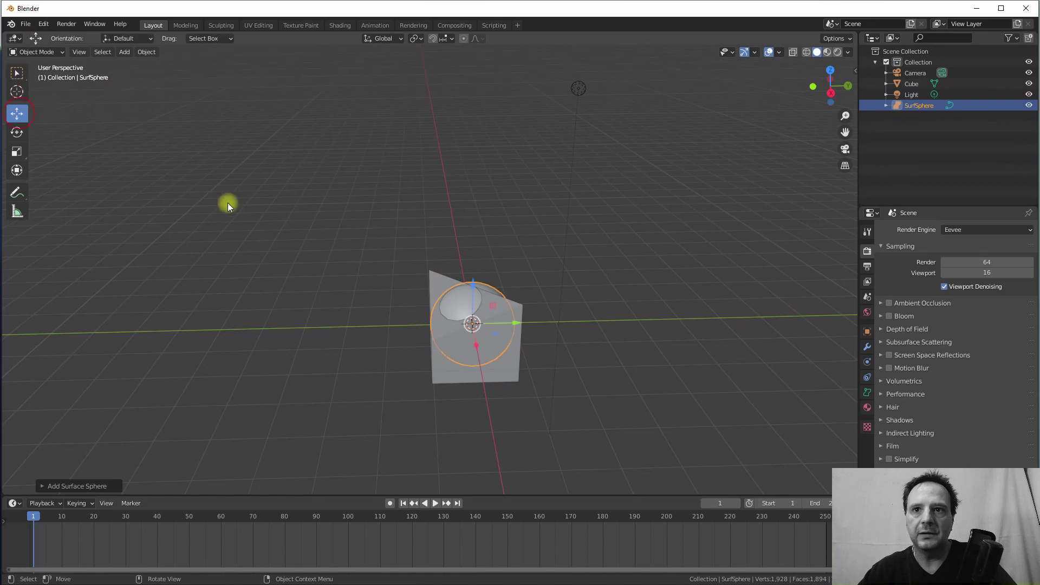
left_click_drag(514, 316, 348, 313)
Step: Delete the deformed cube and add a UV sphere mesh in its place
left_click(493, 313)
key("Delete")
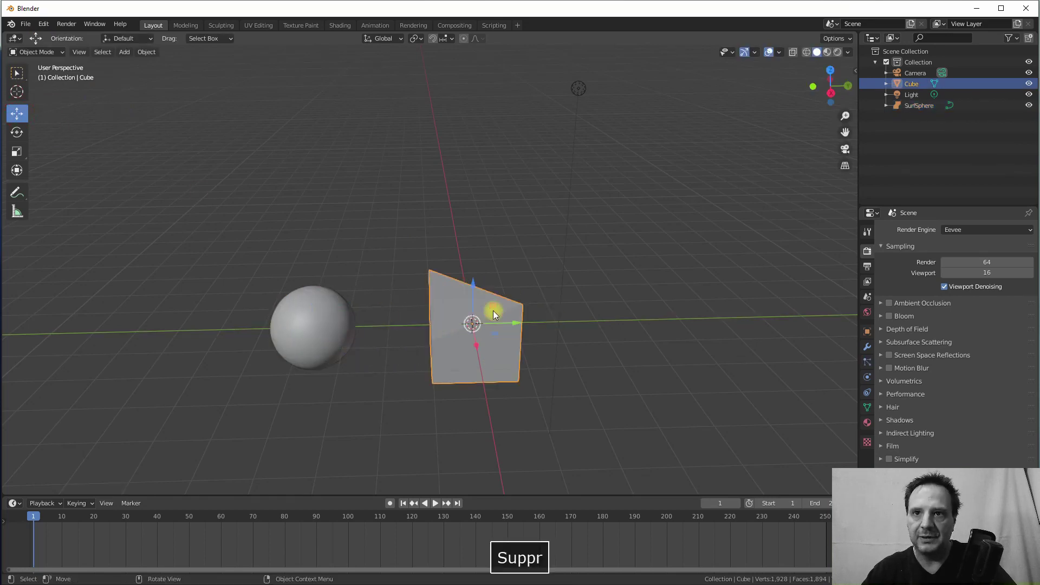
left_click(124, 52)
mouse_move(136, 64)
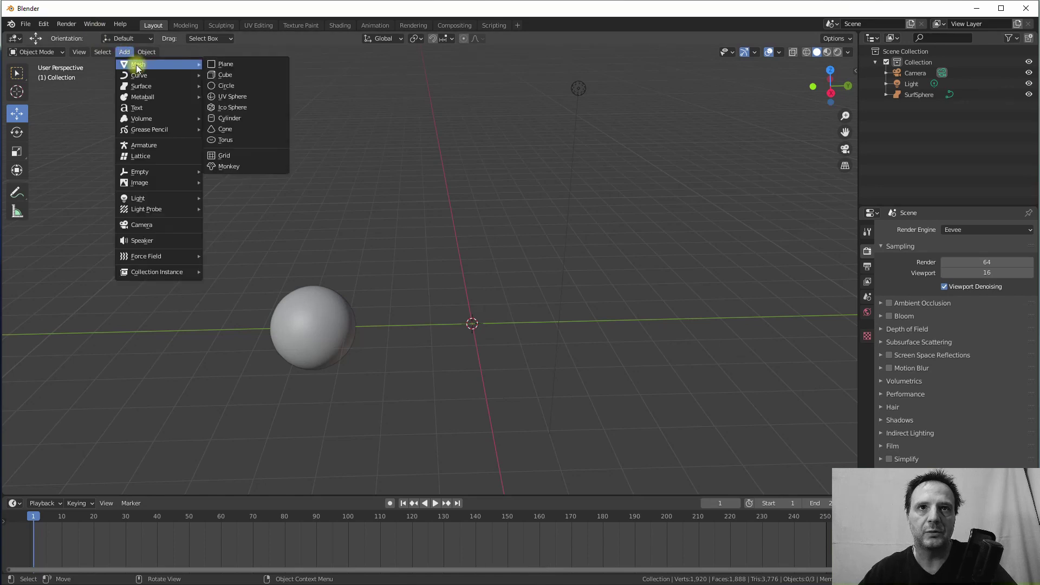
left_click(224, 97)
scroll(472, 308, "up", 2)
scroll(479, 302, "up", 1)
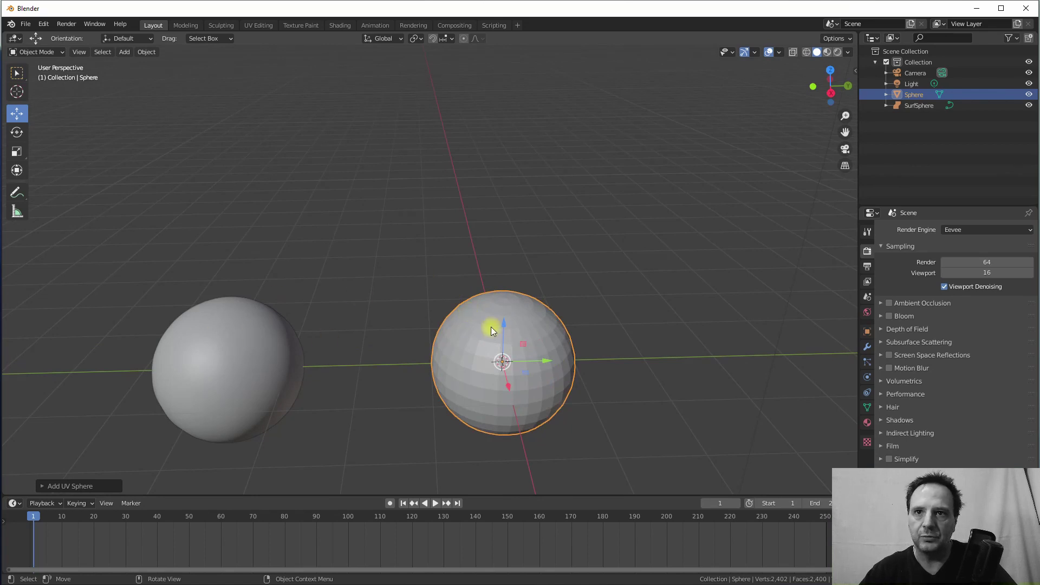
middle_click_drag(544, 340, 542, 317)
scroll(530, 361, "up", 2)
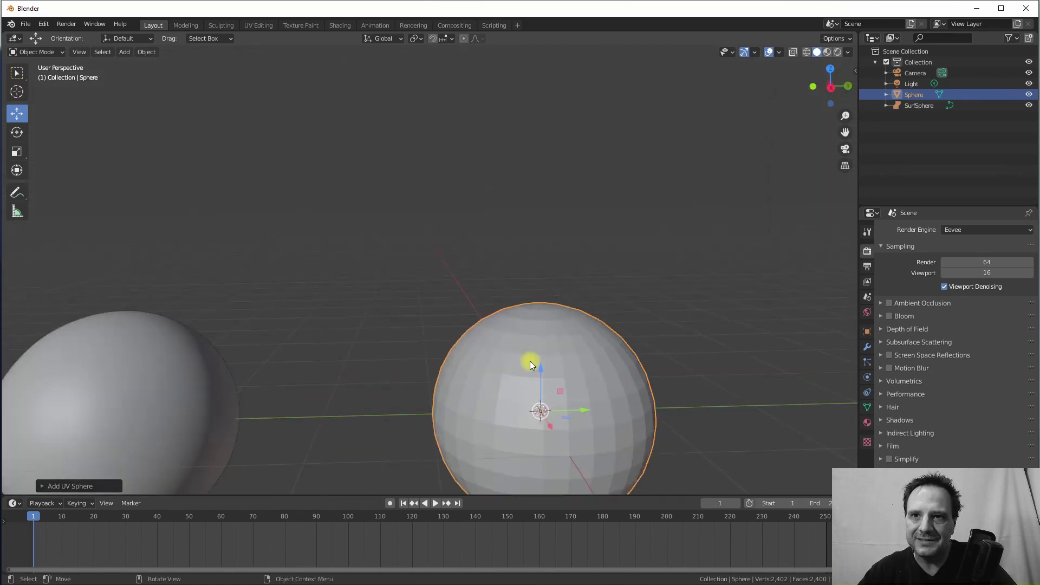
scroll(519, 368, "down", 2)
Step: Select the NURBS sphere, switch the selection to the UV sphere and open it in Edit Mode to inspect its mesh
left_click(216, 338)
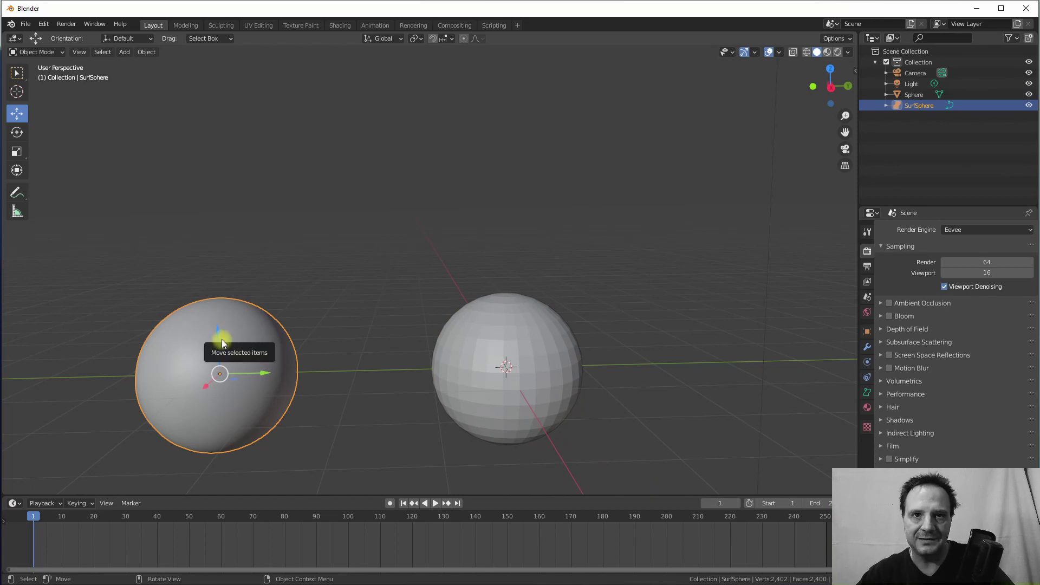
left_click(474, 321)
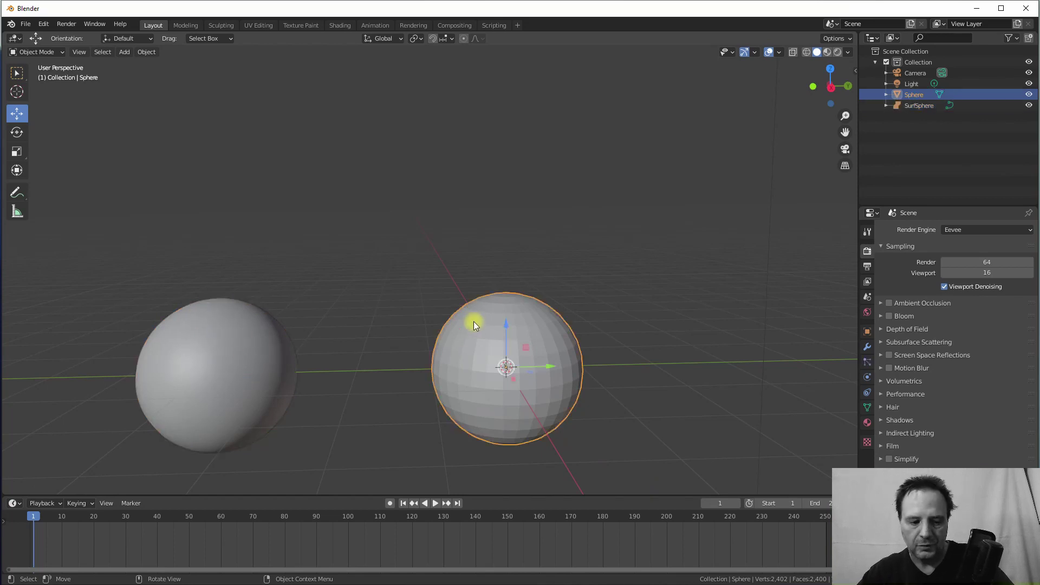
key("Tab")
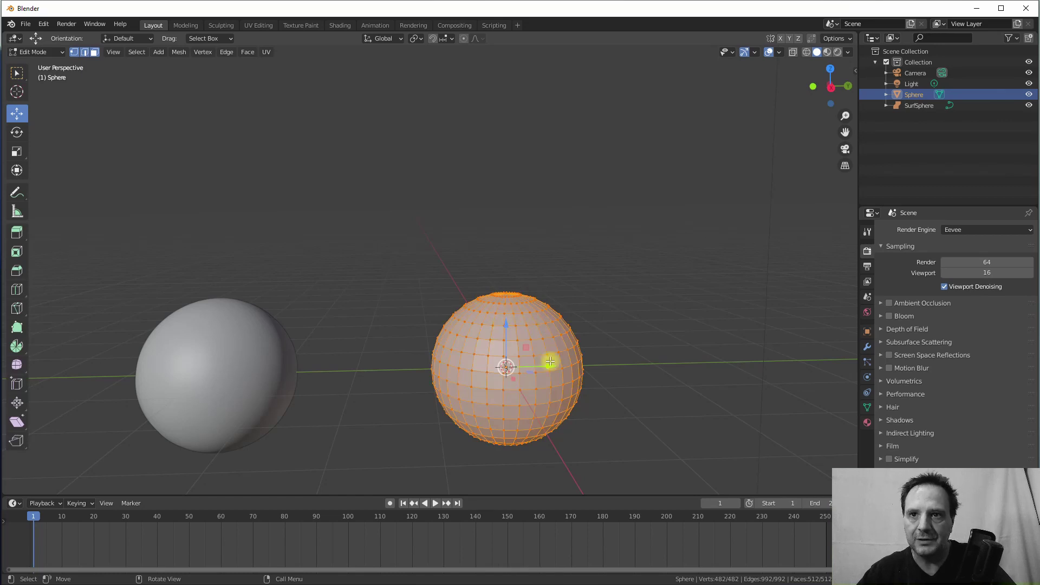
scroll(557, 352, "up", 2)
scroll(509, 352, "down", 2)
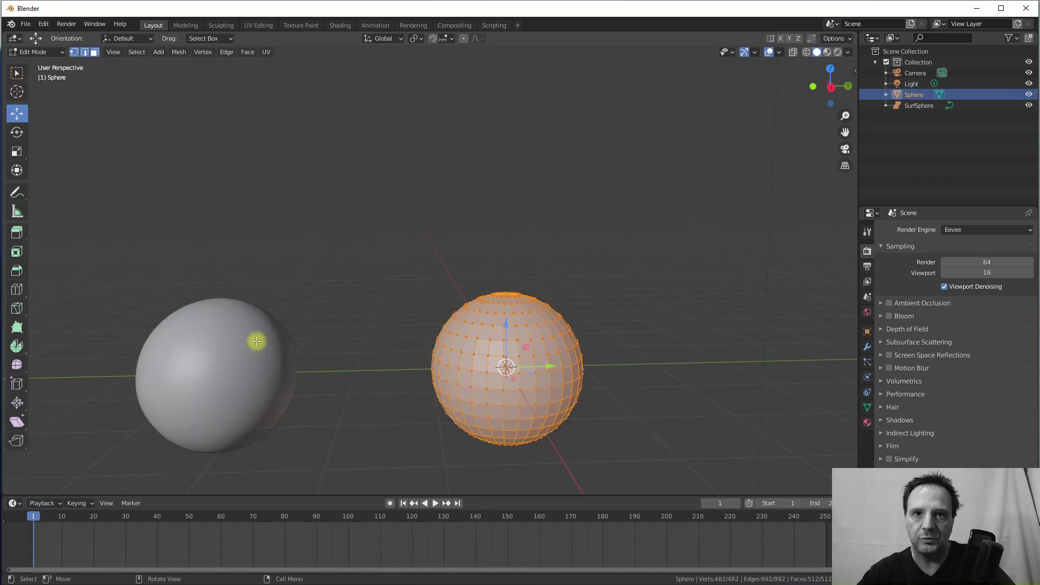
Step: Leave the UV sphere's Edit Mode, open the NURBS sphere in Edit Mode and select one upper control point of its cage
key("Tab")
left_click(230, 343)
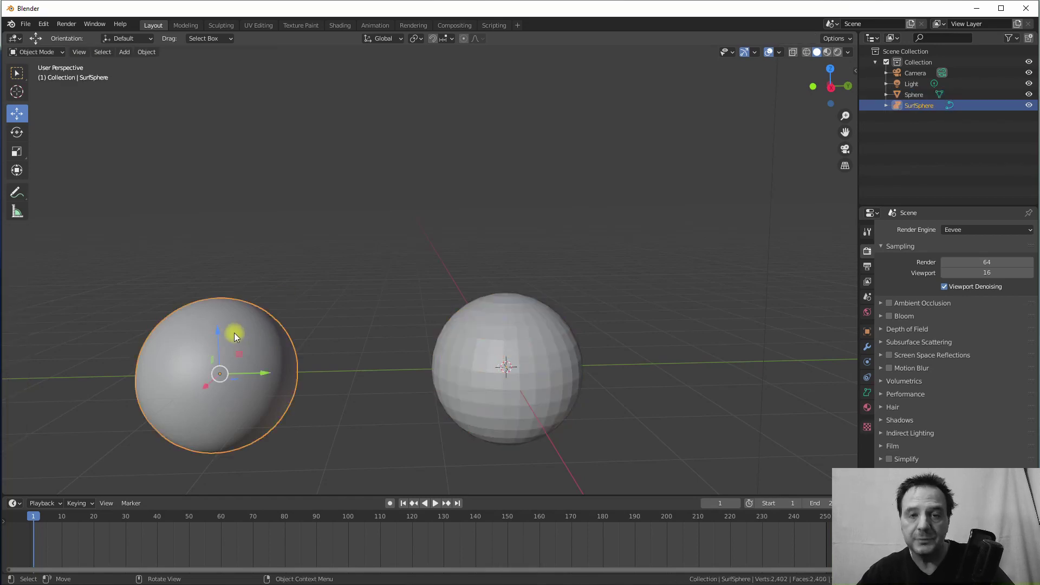
key("Tab")
middle_click_drag(232, 332, 390, 347)
left_click(459, 327)
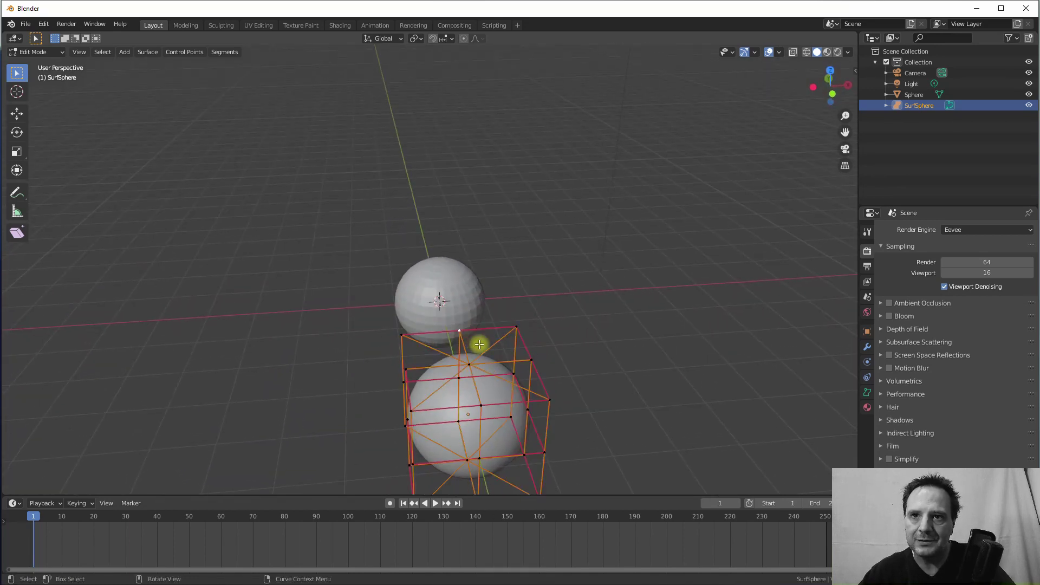
Step: Move the selected control point of the NURBS sphere along the Z axis with the Move tool
middle_click_drag(481, 343, 342, 320)
left_click(21, 114)
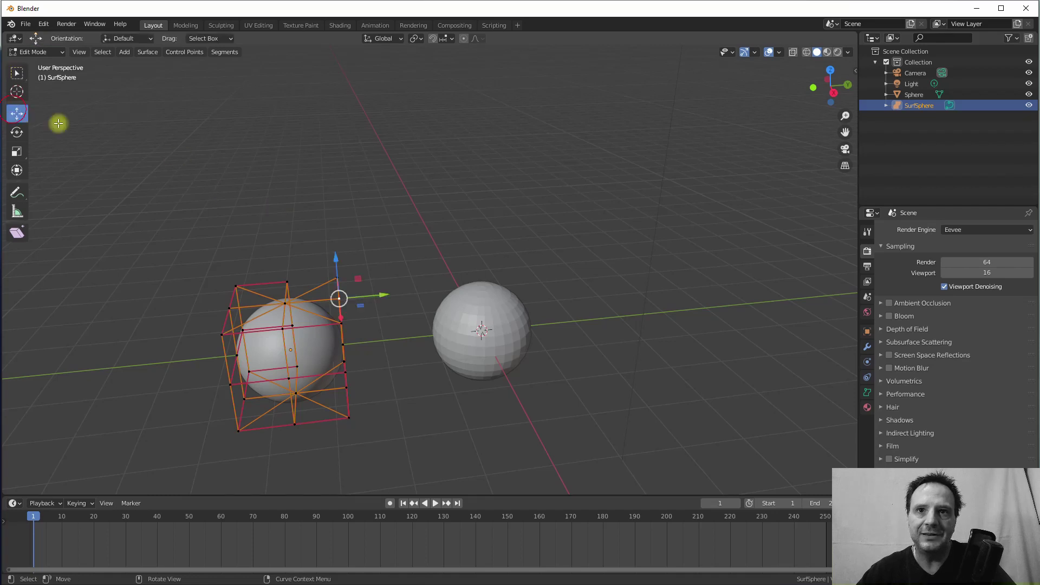
mouse_move(343, 253)
left_mouse_down()
mouse_move(325, 121)
mouse_move(322, 277)
mouse_move(325, 165)
mouse_move(320, 248)
mouse_move(343, 249)
left_mouse_up()
middle_click_drag(343, 248, 611, 262)
key("Caps_Lock")
left_click_drag(635, 236, 631, 229)
middle_click_drag(635, 236, 607, 264)
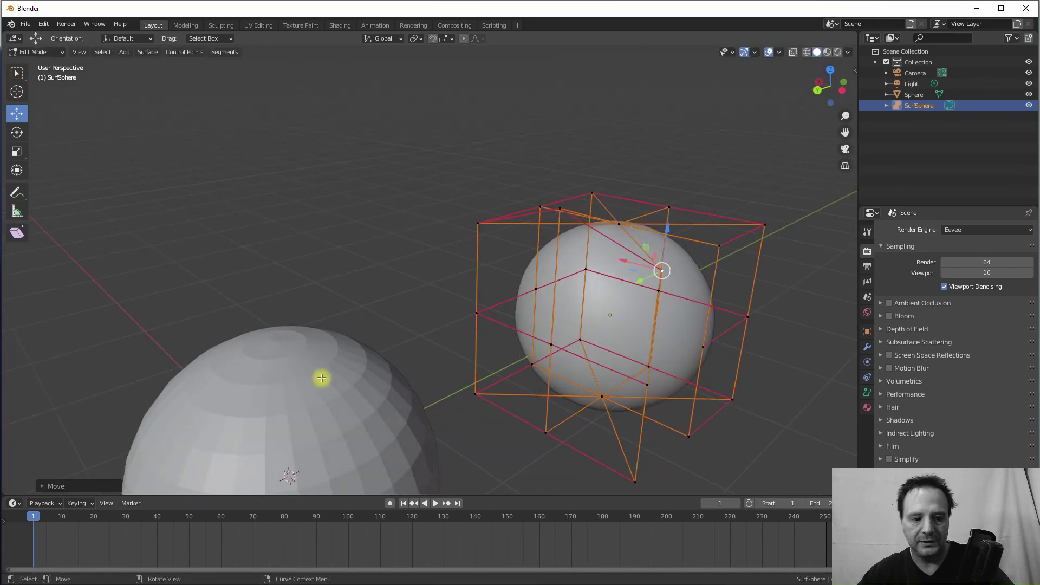
Step: Return to Object Mode, select the UV sphere and open it in Edit Mode
key("Tab")
left_click(320, 384)
key("Tab")
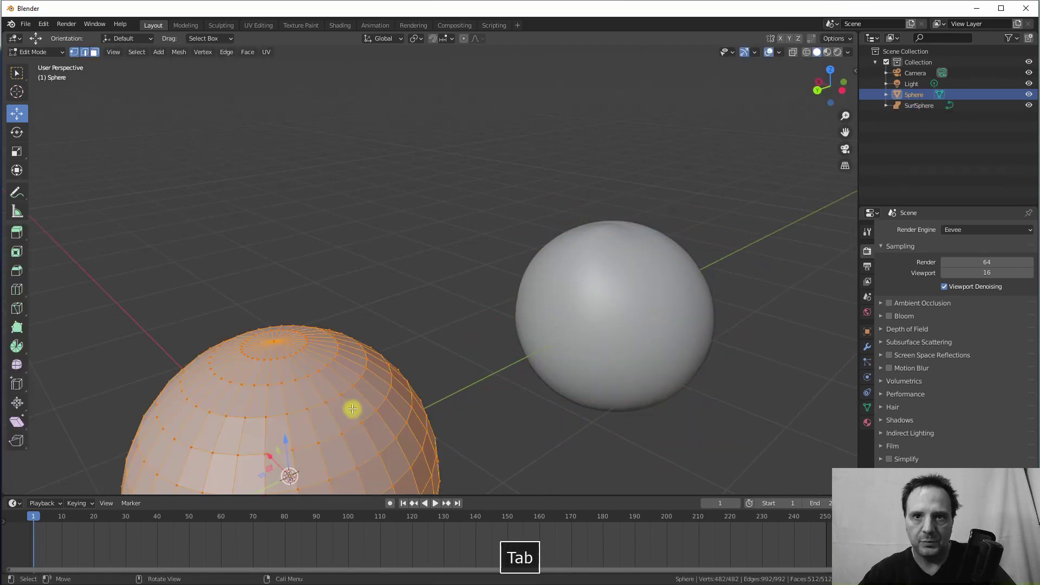
Step: Pull a single upper vertex of the UV sphere upward along the Z axis, then undo the move
left_click(339, 394)
left_click_drag(338, 360, 343, 271)
middle_click_drag(356, 362, 294, 359)
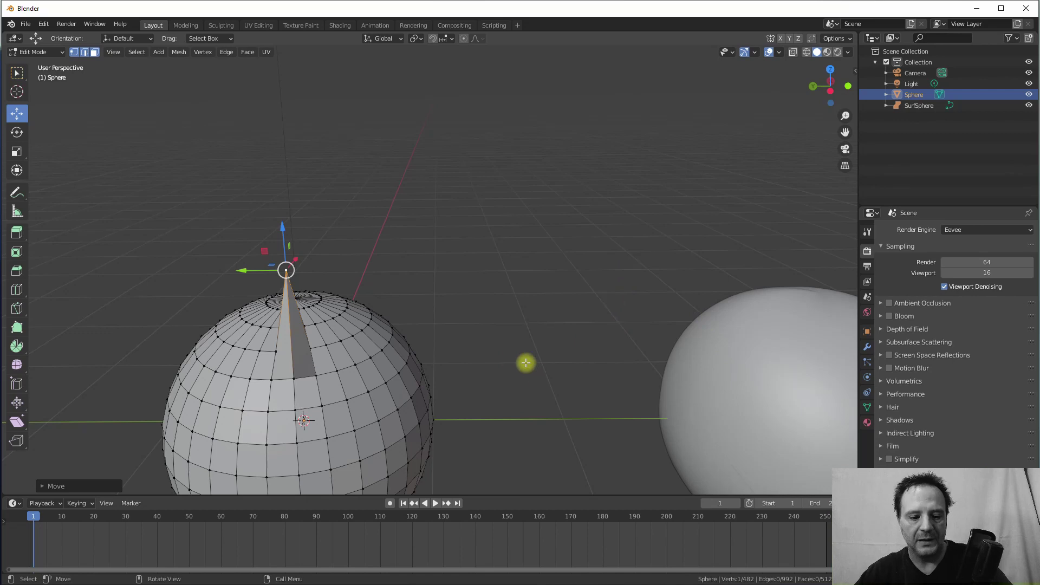
key("ctrl+z")
mouse_move(617, 320)
middle_mouse_down()
mouse_move(608, 328)
mouse_move(612, 311)
middle_mouse_up()
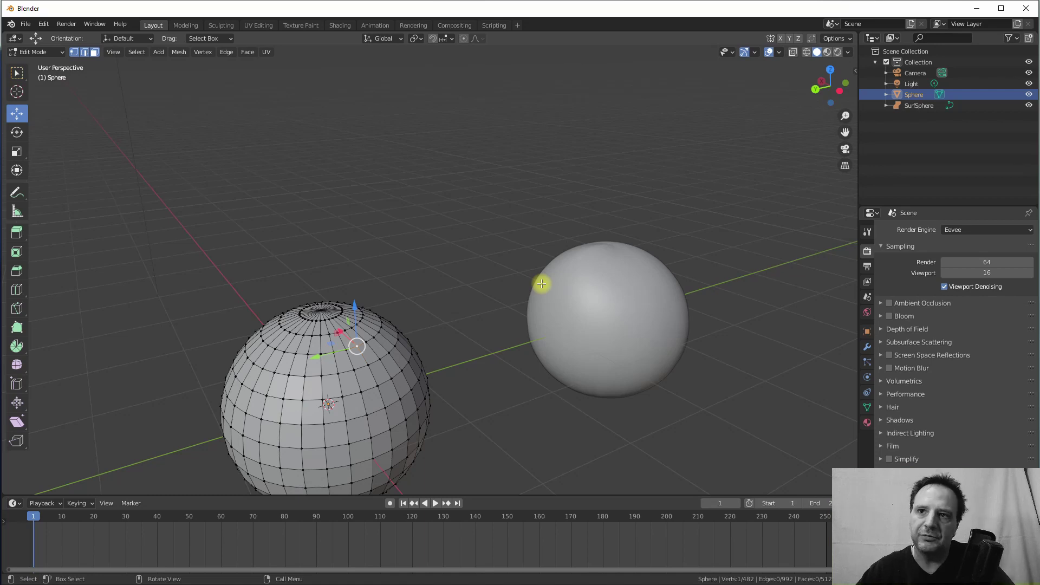
middle_click_drag(560, 275, 402, 304)
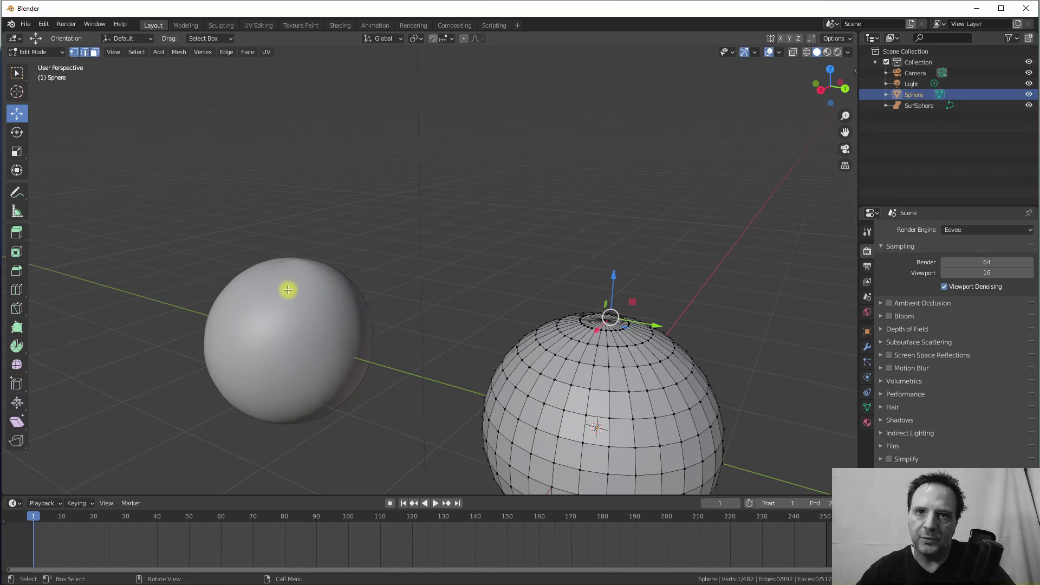
Step: Switch back to Object Mode and select the NURBS sphere
left_click(17, 73)
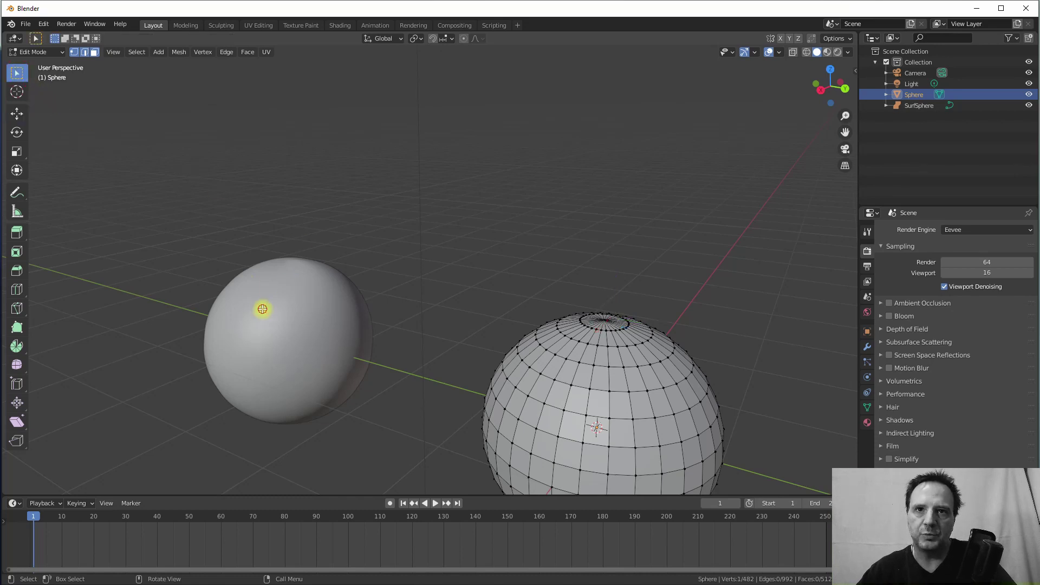
key("Tab")
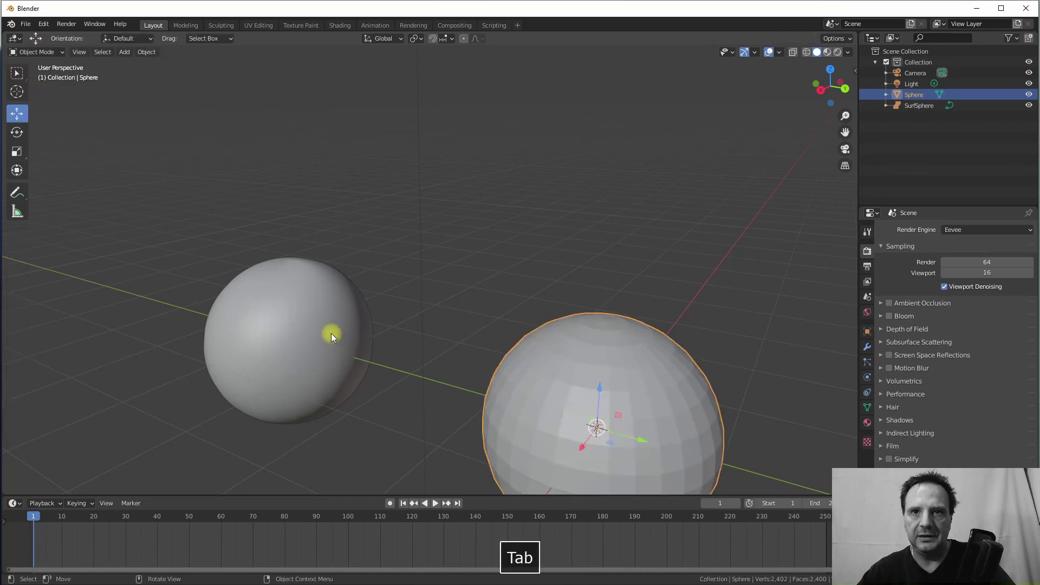
left_click(265, 308)
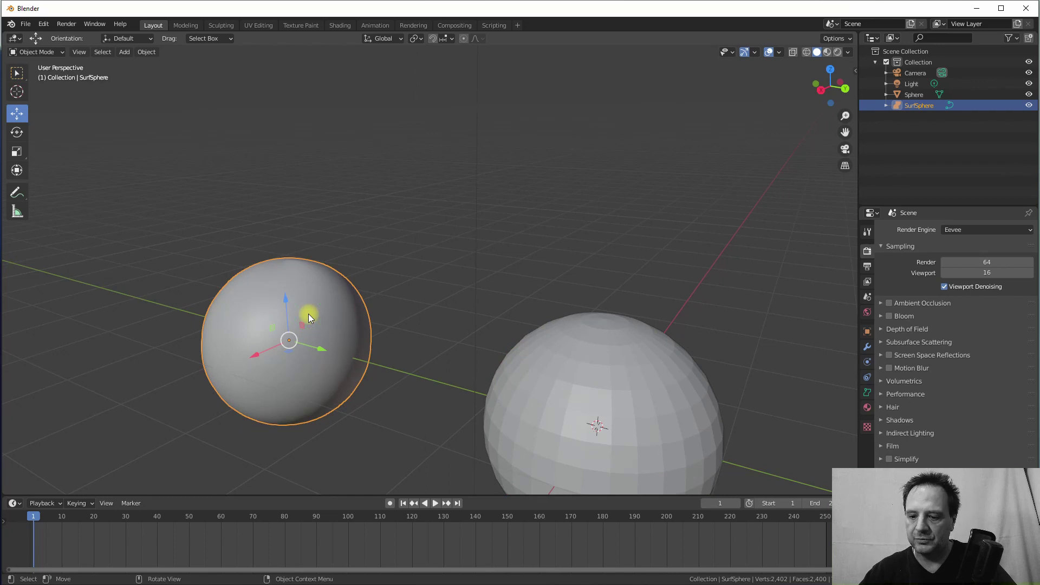
Step: Delete the NURBS sphere, then select the UV sphere and open it in Edit Mode
key("Delete")
scroll(528, 337, "down", 2)
middle_click_drag(528, 337, 499, 303)
left_click(499, 303)
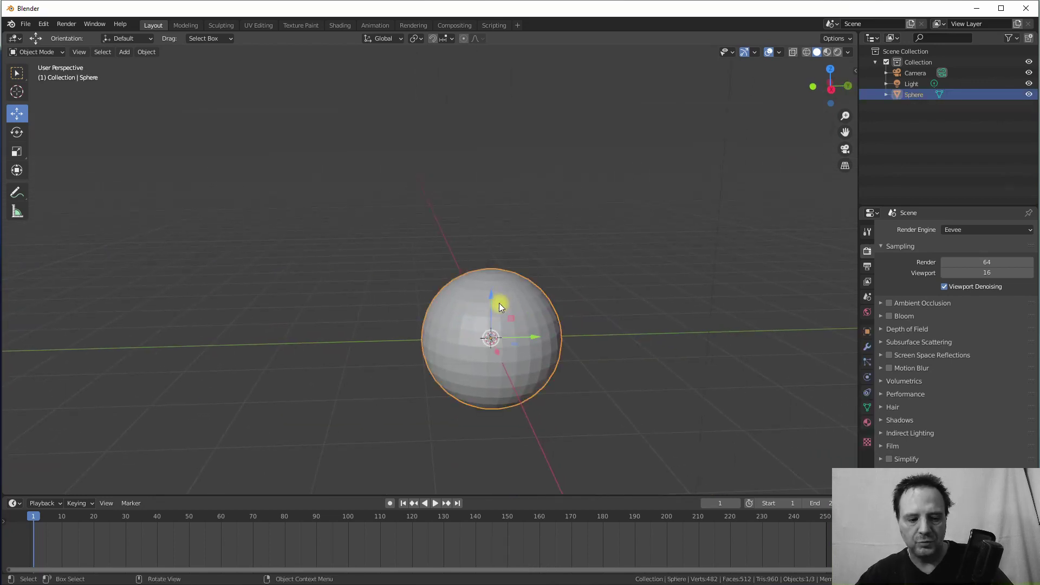
key("Tab")
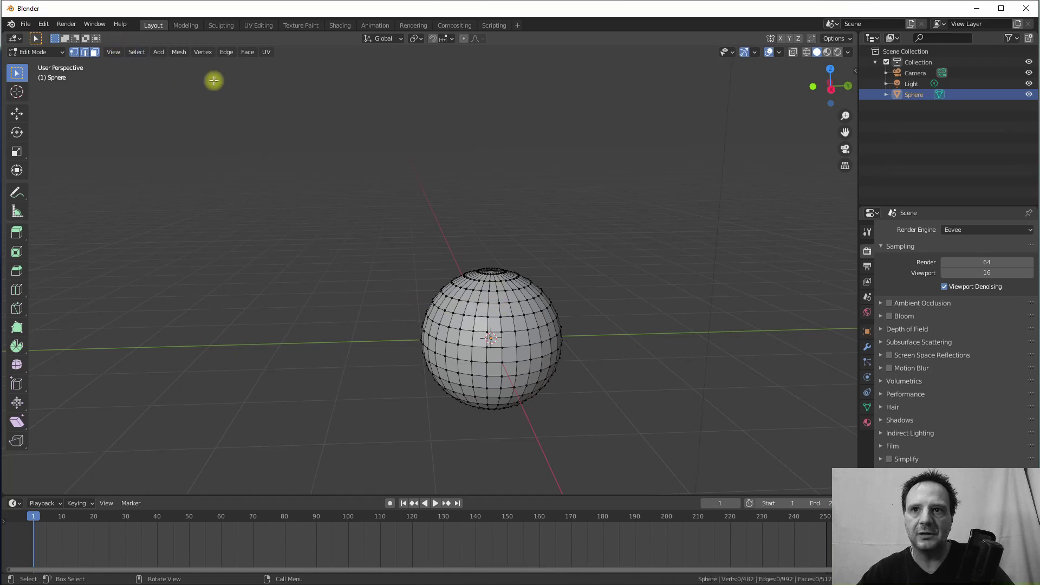
Step: Return to Object Mode, add an Ico Sphere and move it along the Y axis to sit beside the UV sphere
key("Tab")
left_click(124, 51)
mouse_move(173, 63)
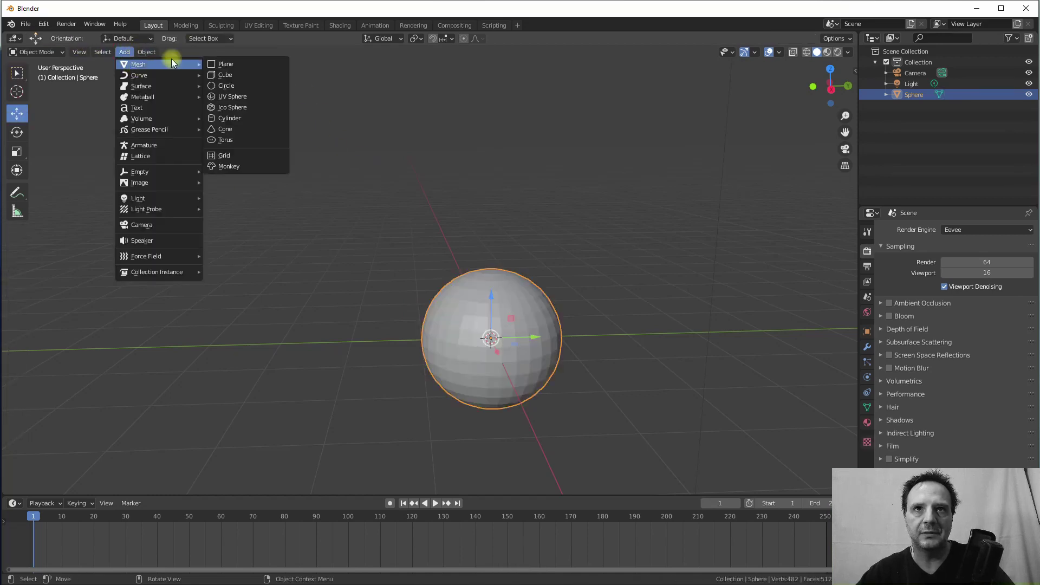
left_click(217, 107)
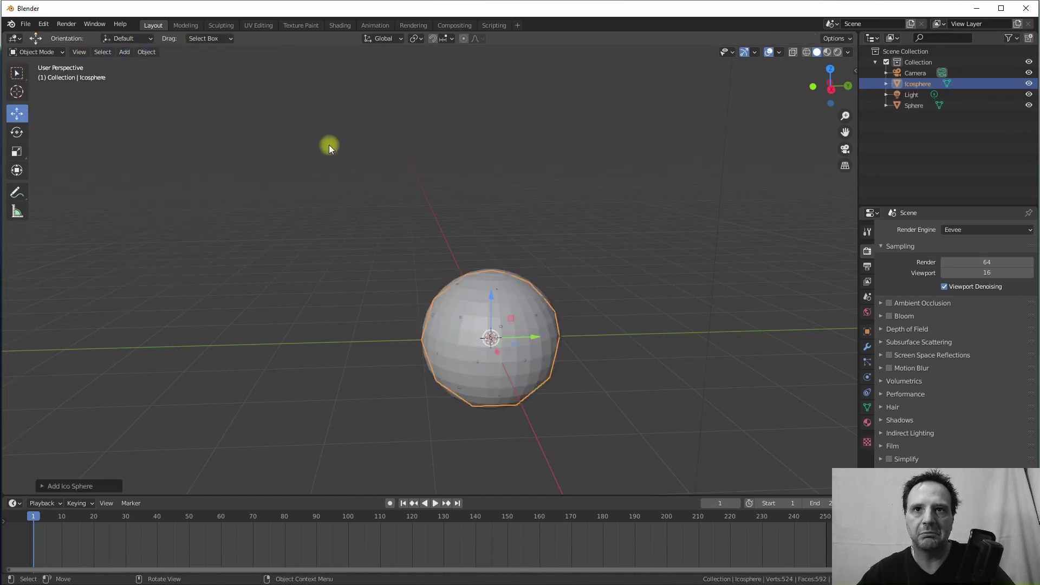
left_click_drag(536, 335, 366, 339)
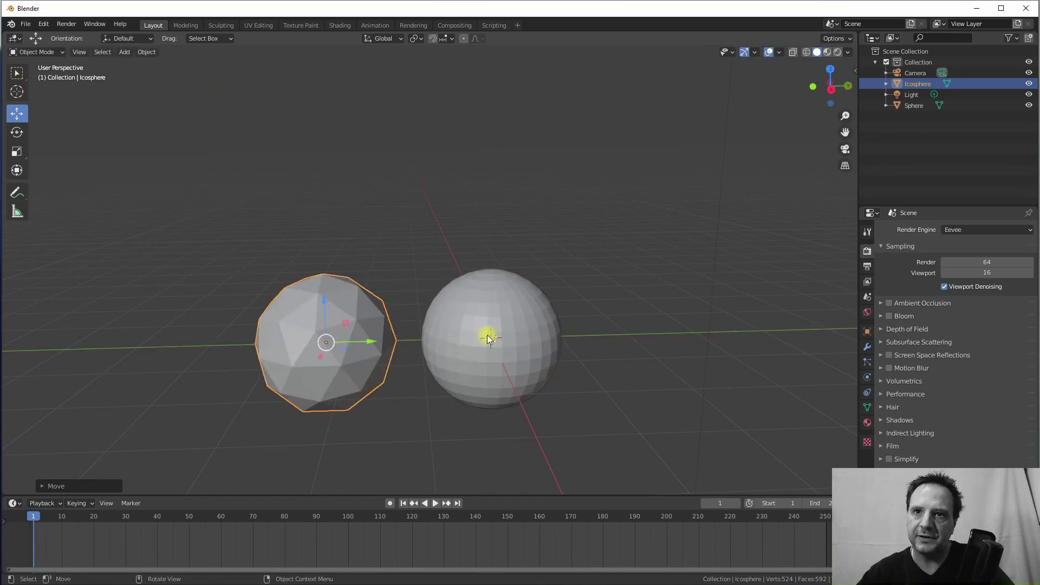
Step: Compare the mesh structure of the UV sphere and the ico sphere by viewing each in Edit Mode
left_click(479, 313)
key("Tab")
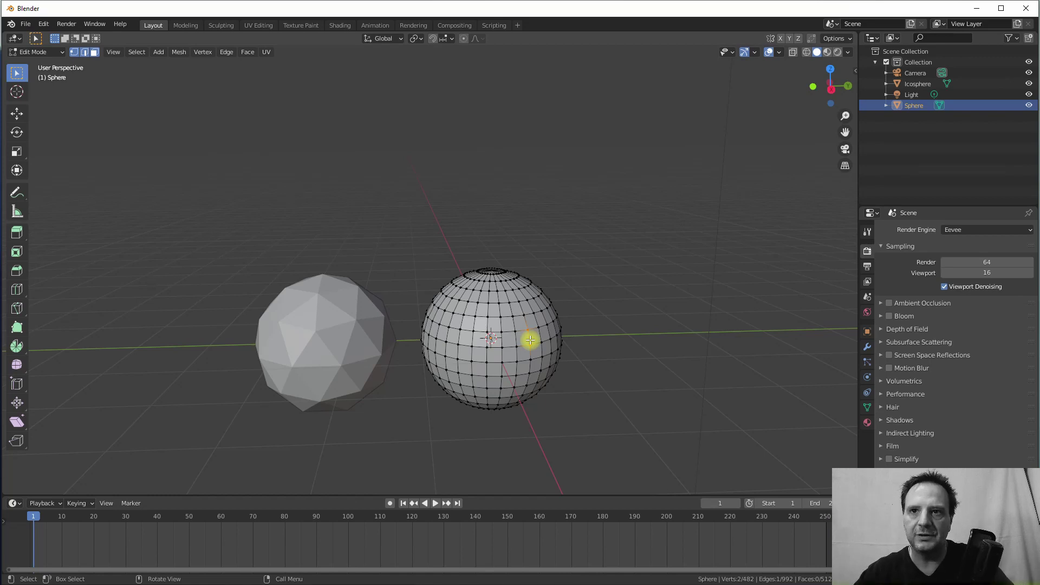
key("Tab")
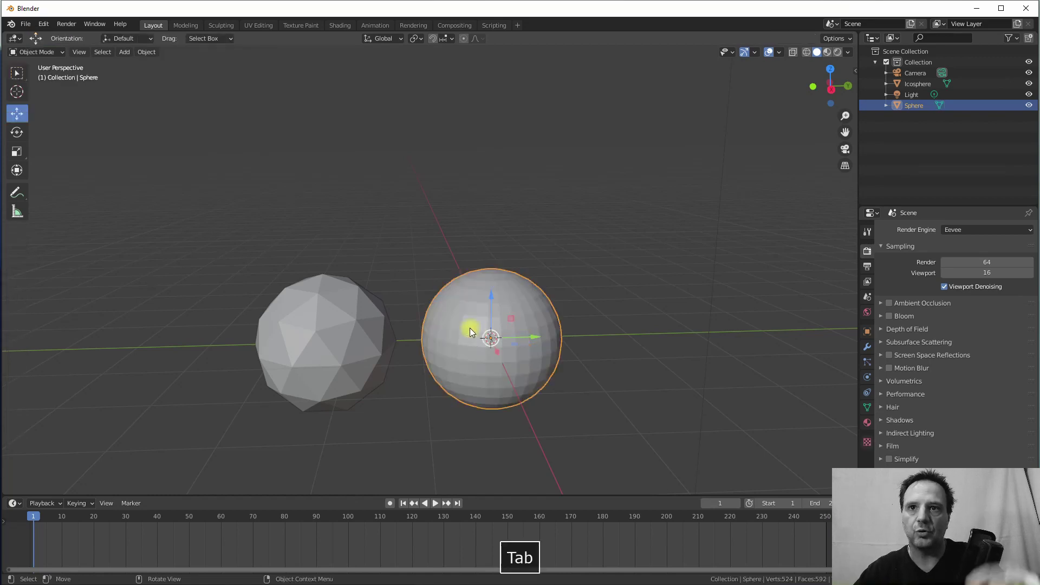
left_click(334, 333)
key("Tab")
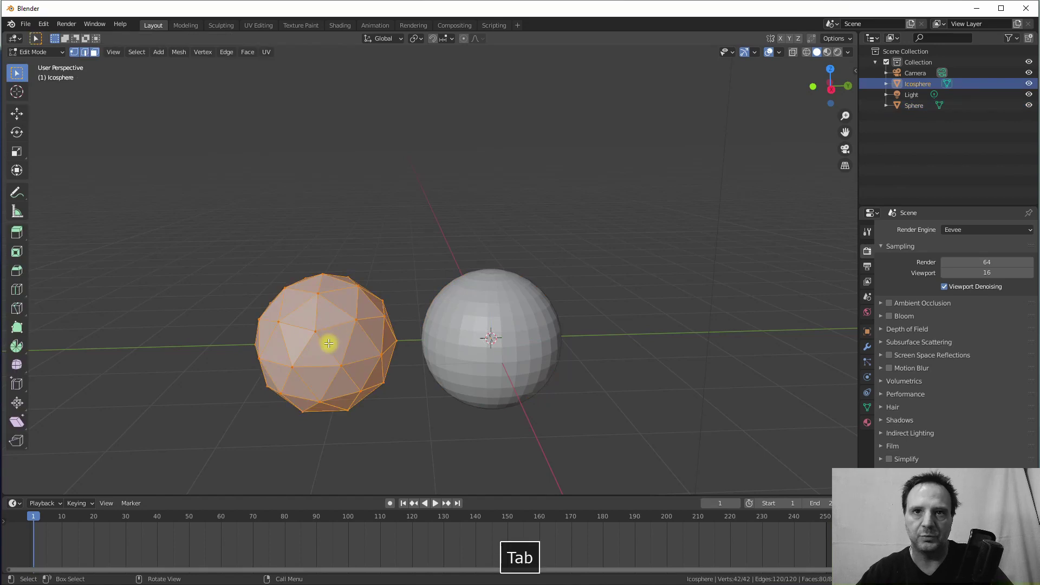
key("Tab")
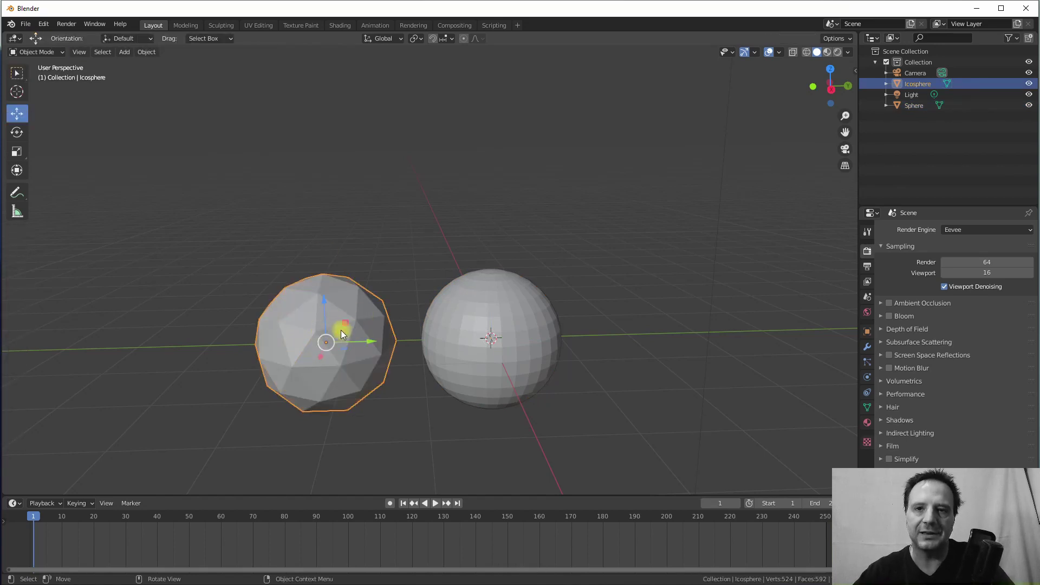
Step: Delete the ico sphere and apply Shade Smooth to the UV sphere
key("Delete")
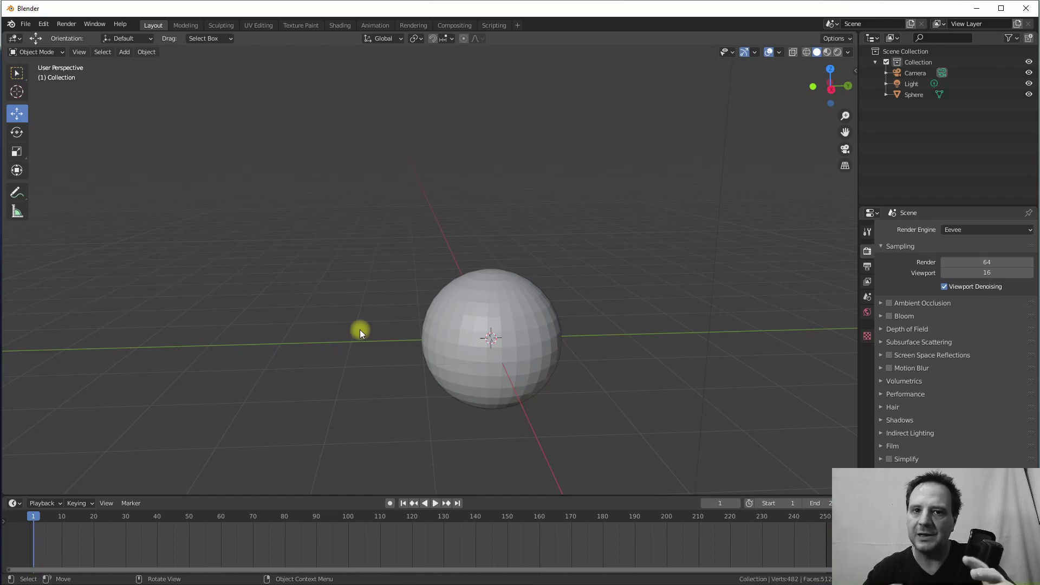
middle_click_drag(360, 329, 265, 172)
left_click(146, 52)
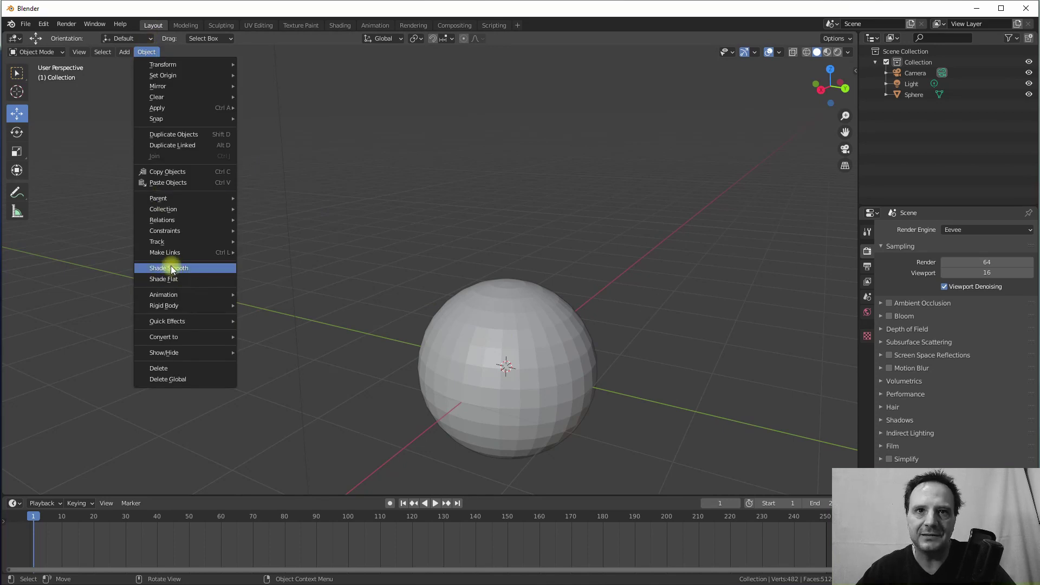
left_click(506, 330)
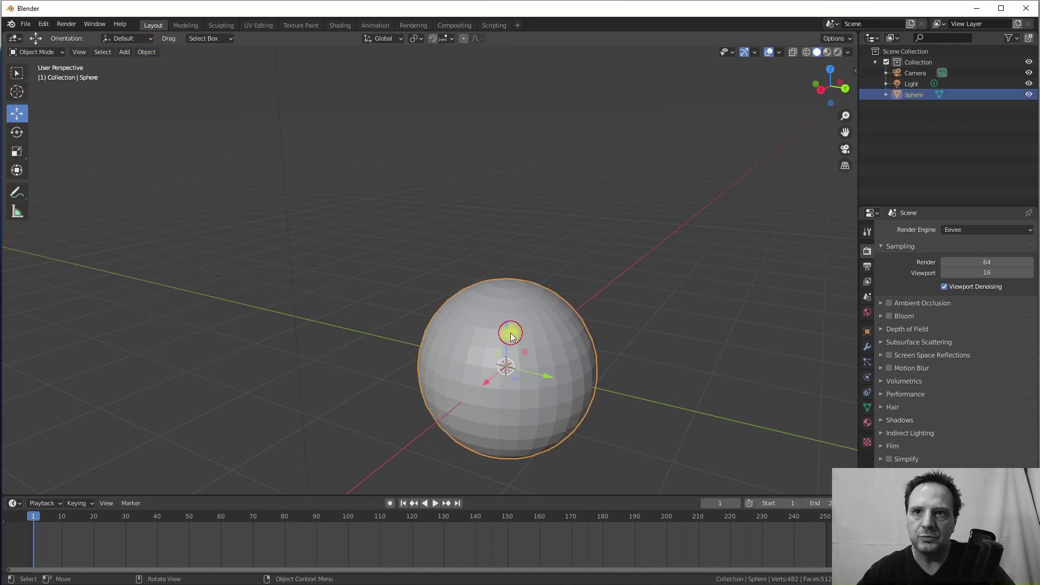
left_click(146, 52)
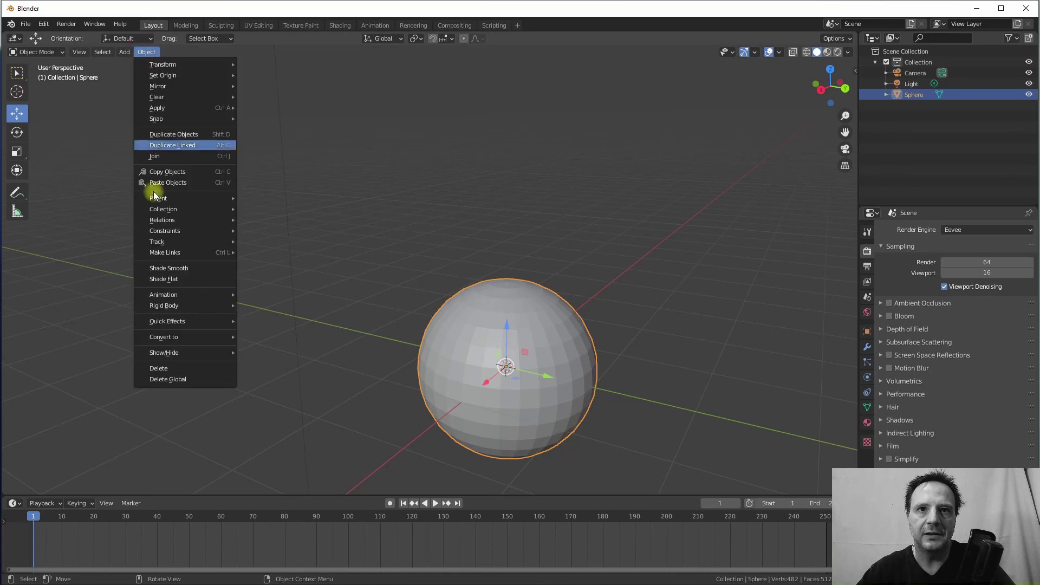
left_click(163, 271)
Step: Examine the surface and outline of the smooth-shaded UV sphere from close up and from a distance
mouse_move(404, 342)
middle_mouse_down()
mouse_move(575, 286)
mouse_move(508, 321)
mouse_move(481, 299)
mouse_move(552, 313)
middle_mouse_up()
scroll(549, 314, "up", 4)
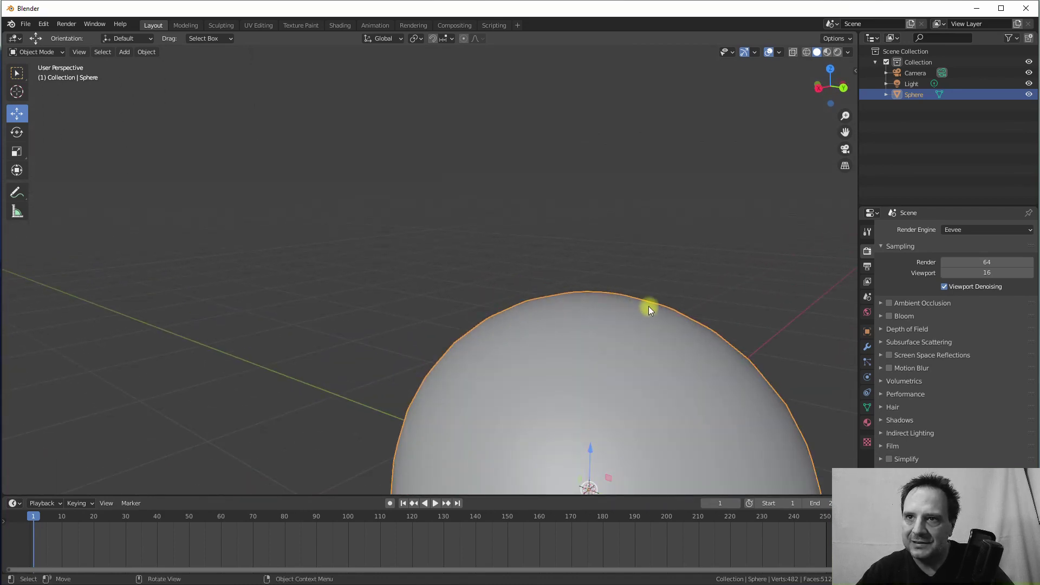
scroll(614, 346, "down", 5)
middle_click_drag(465, 337, 431, 315)
scroll(442, 310, "up", 3)
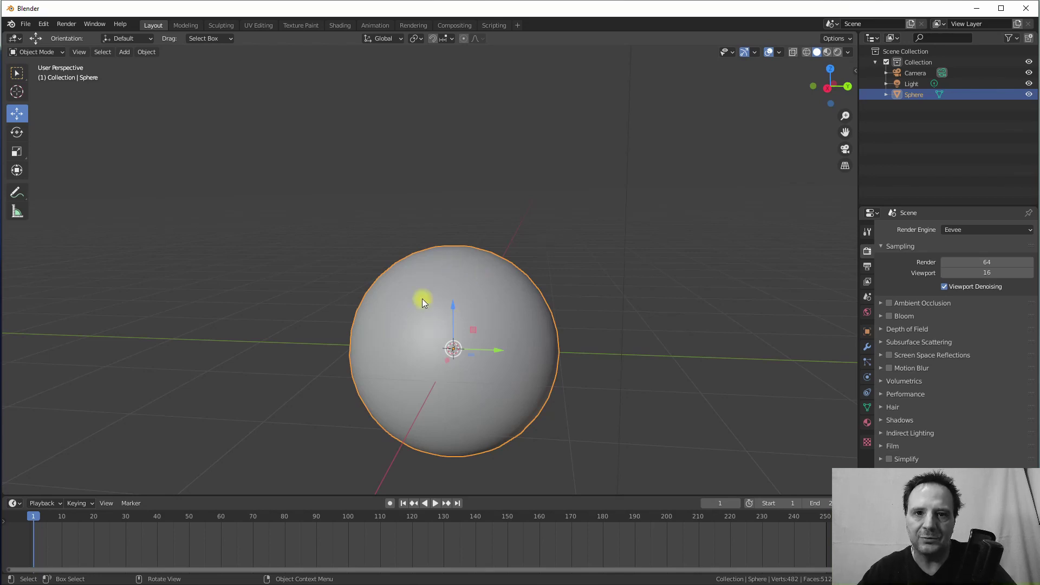
scroll(401, 266, "up", 4)
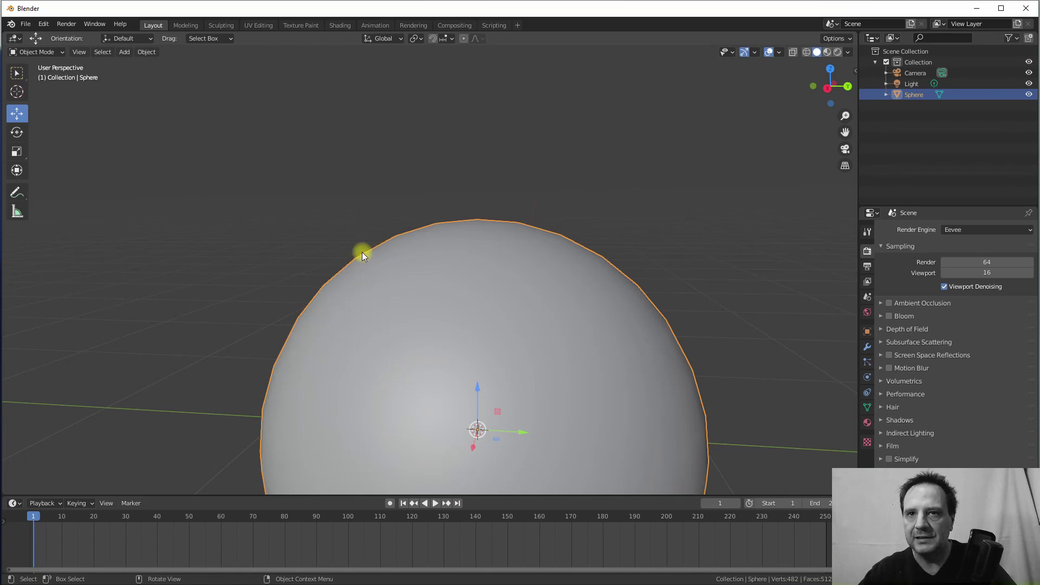
scroll(402, 298, "down", 2)
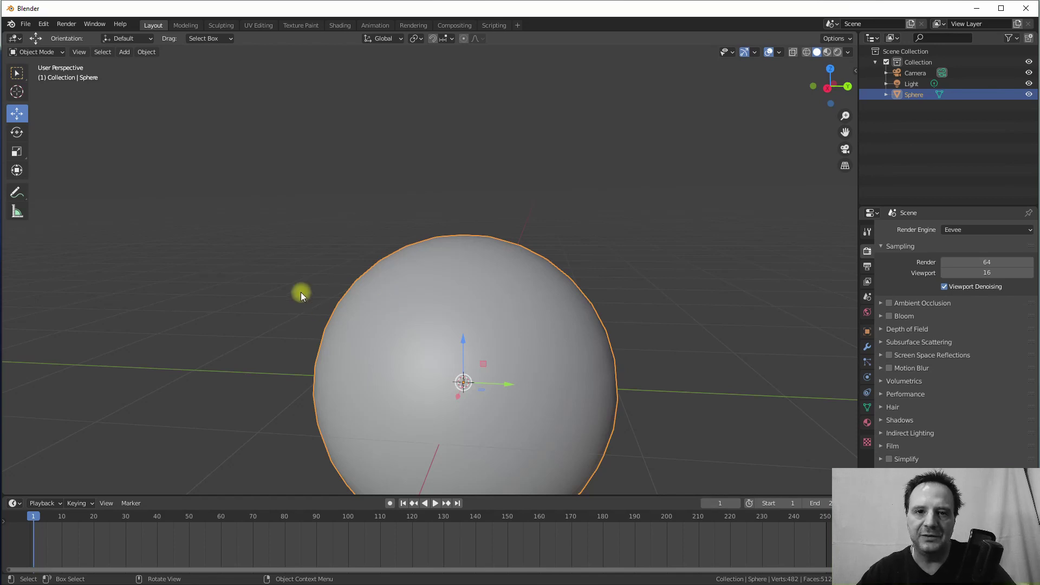
scroll(389, 324, "down", 5)
scroll(425, 330, "up", 3)
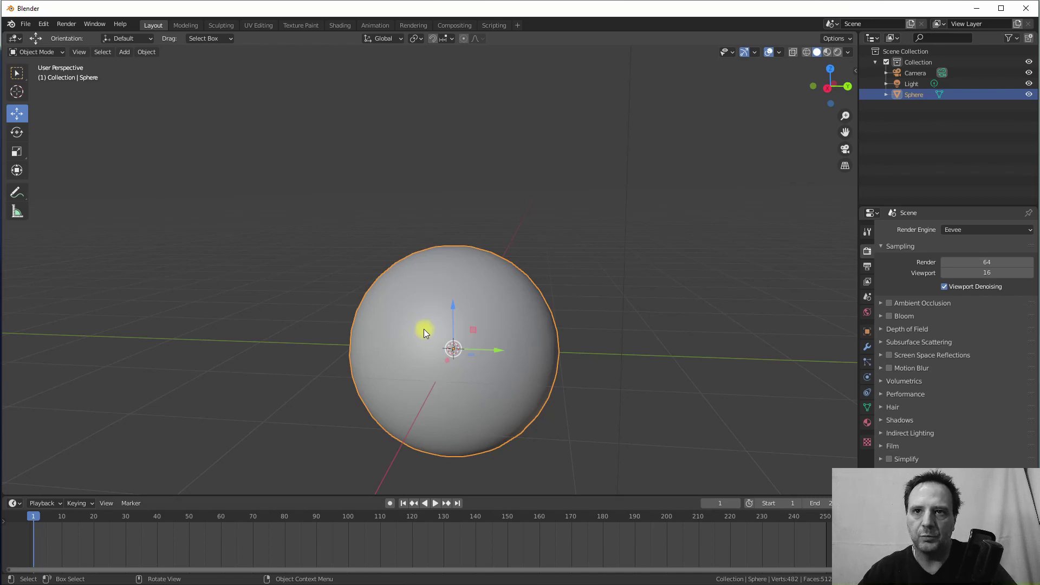
Step: Delete the UV sphere and add a mesh cube at the origin
key("Delete")
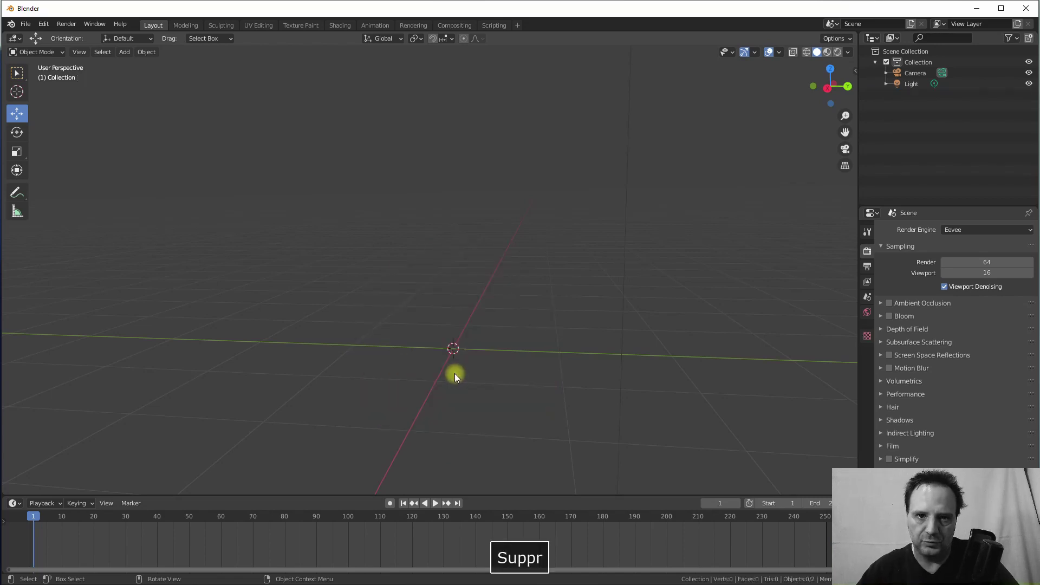
middle_click_drag(450, 313, 479, 296)
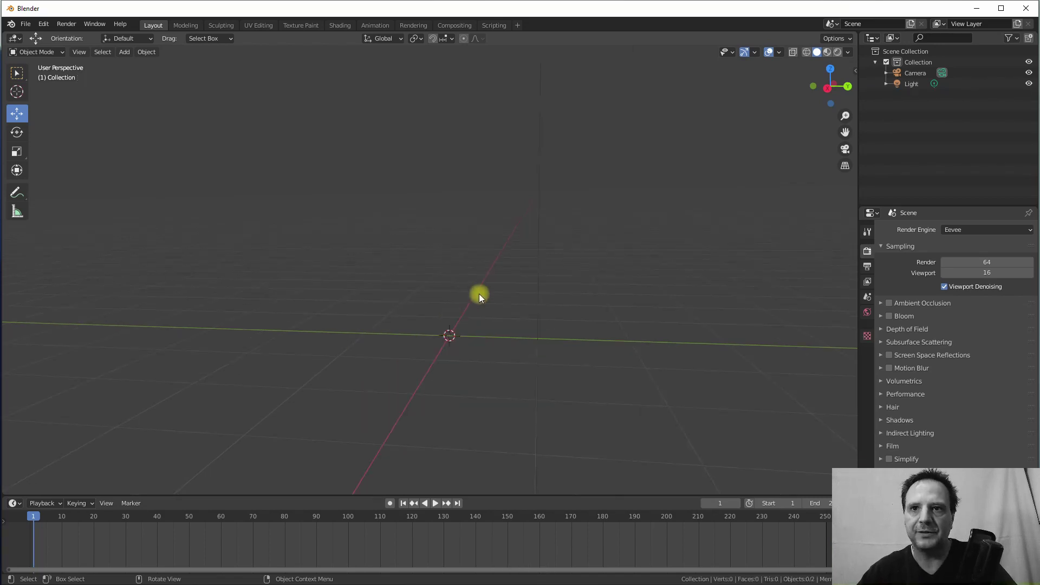
left_click(125, 51)
mouse_move(128, 67)
left_click(235, 76)
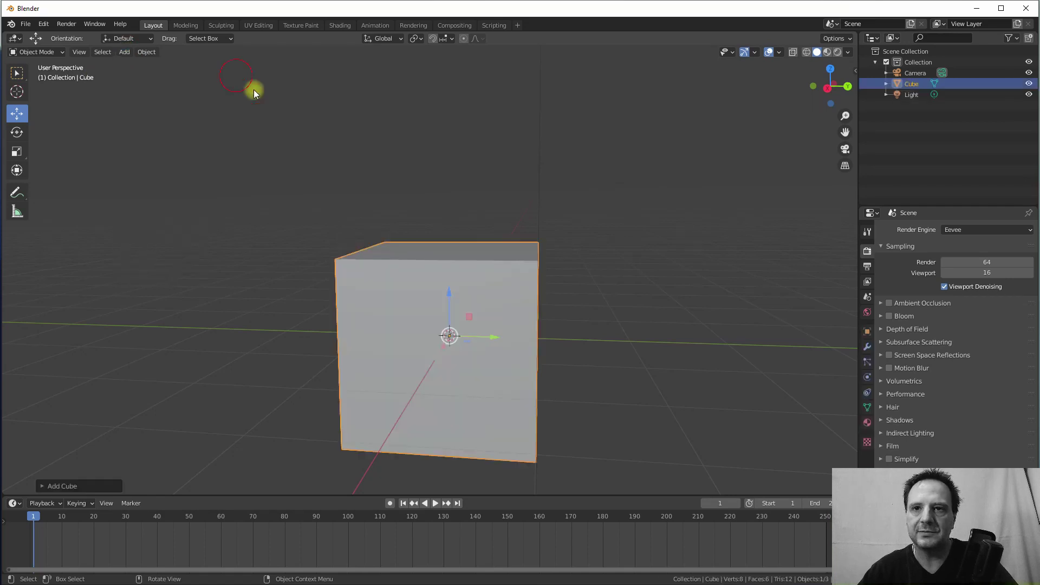
middle_click_drag(441, 279, 412, 304)
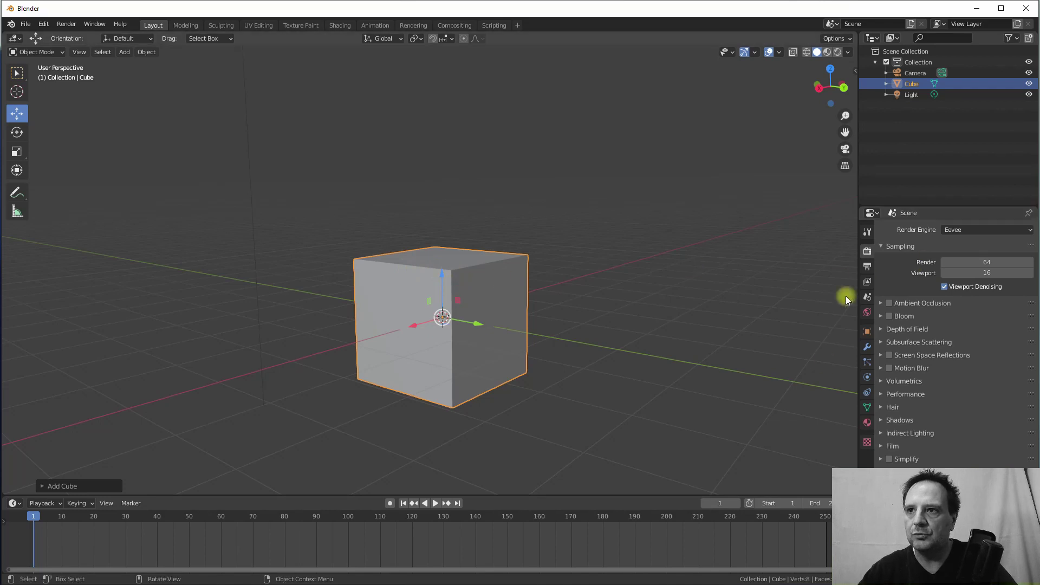
Step: Add a Subdivision Surface modifier to the cube and set its viewport level to 2
left_click(866, 347)
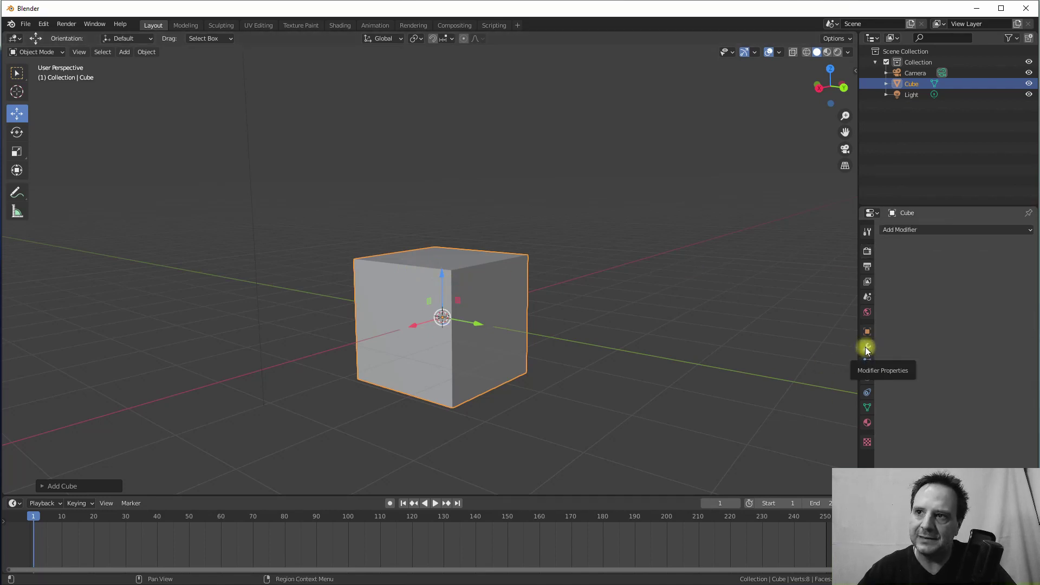
left_click(917, 229)
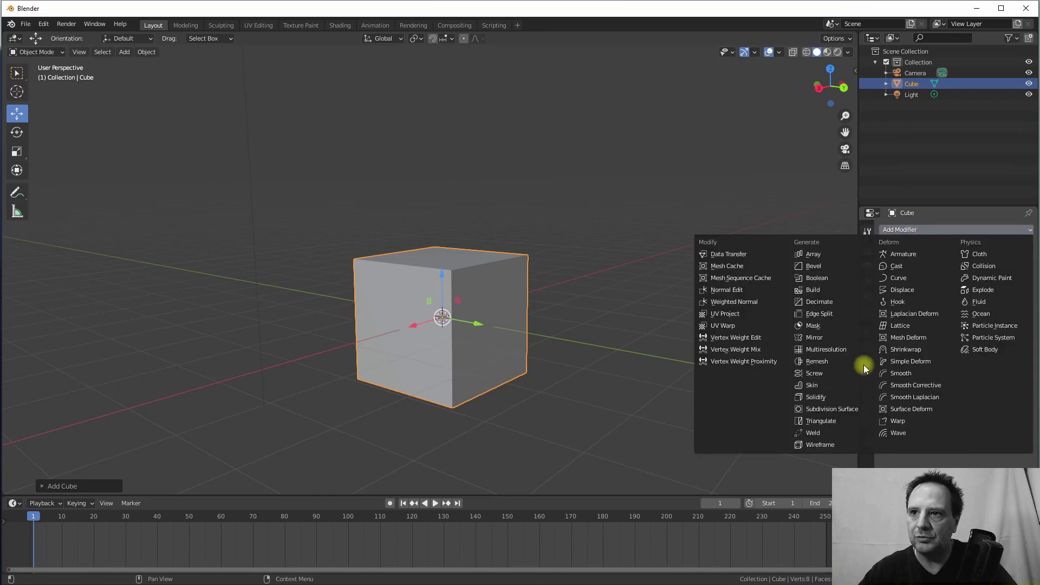
left_click(821, 410)
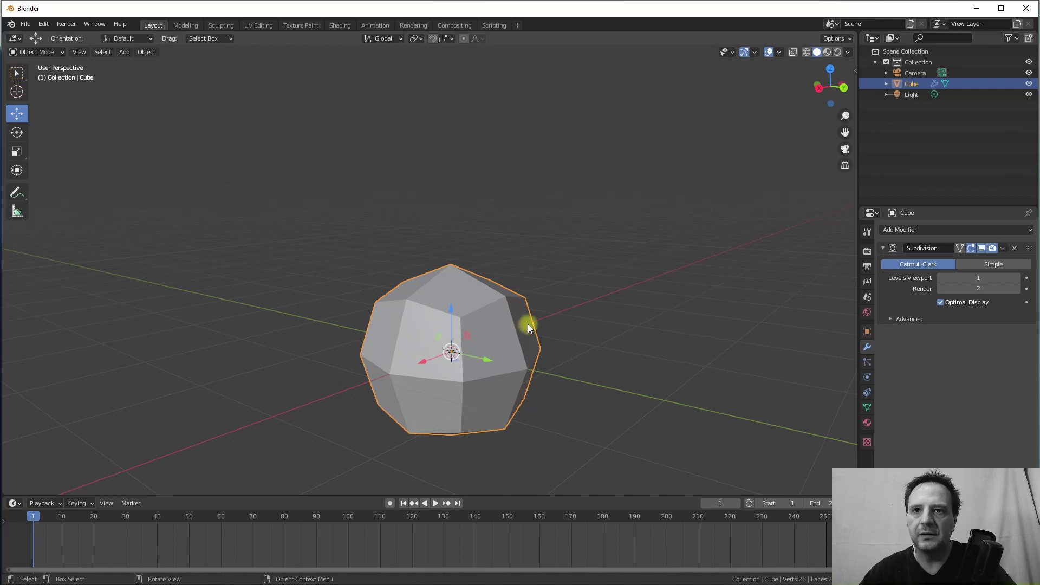
middle_click_drag(508, 324, 440, 326)
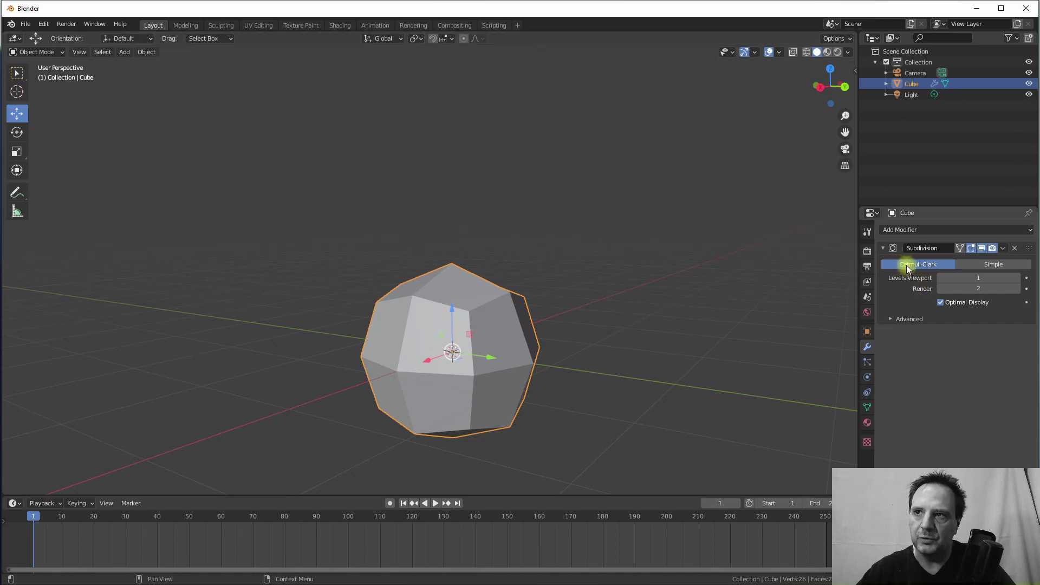
middle_click_drag(527, 320, 506, 300)
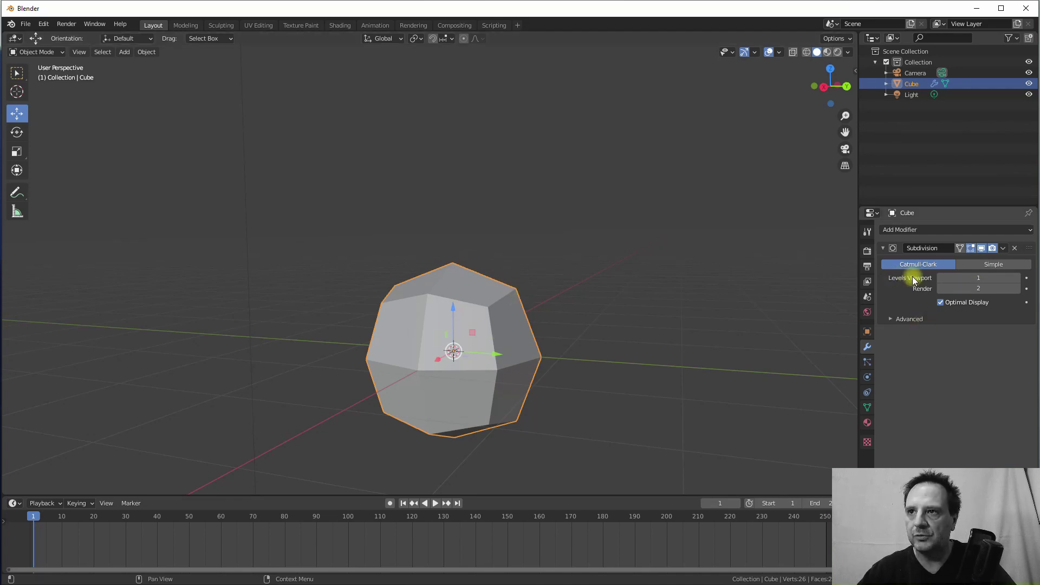
left_click(1009, 279)
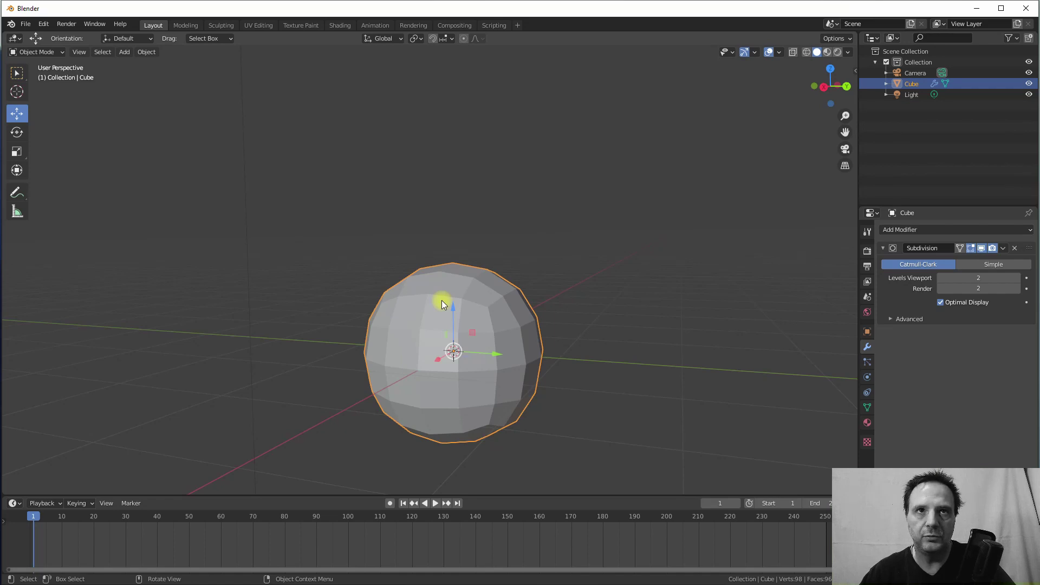
Step: Open the cube in Edit Mode and compare its original cage with the subdivided shape from the front and in perspective
key("1")
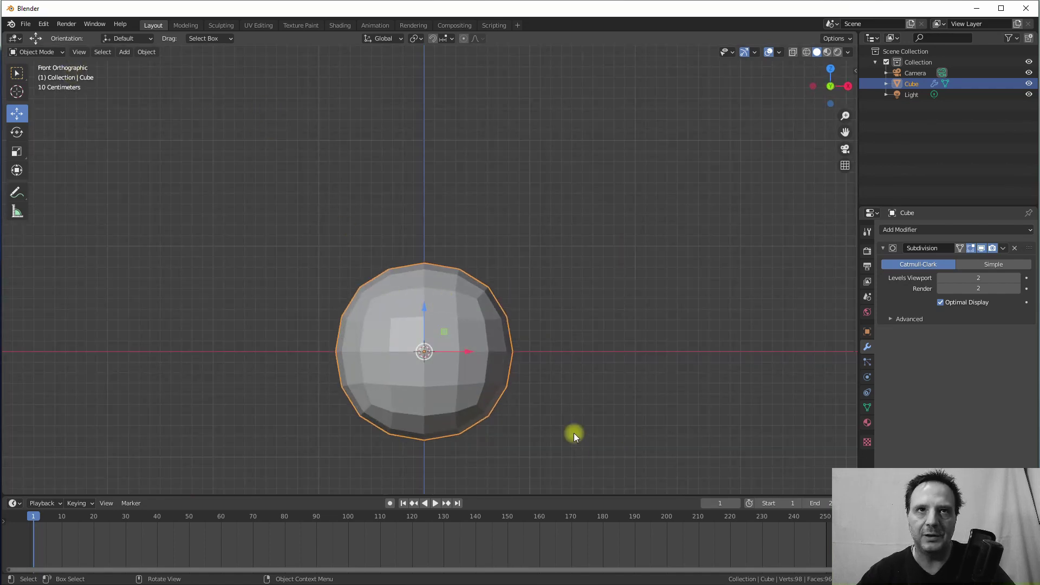
middle_click_drag(174, 179, 168, 172)
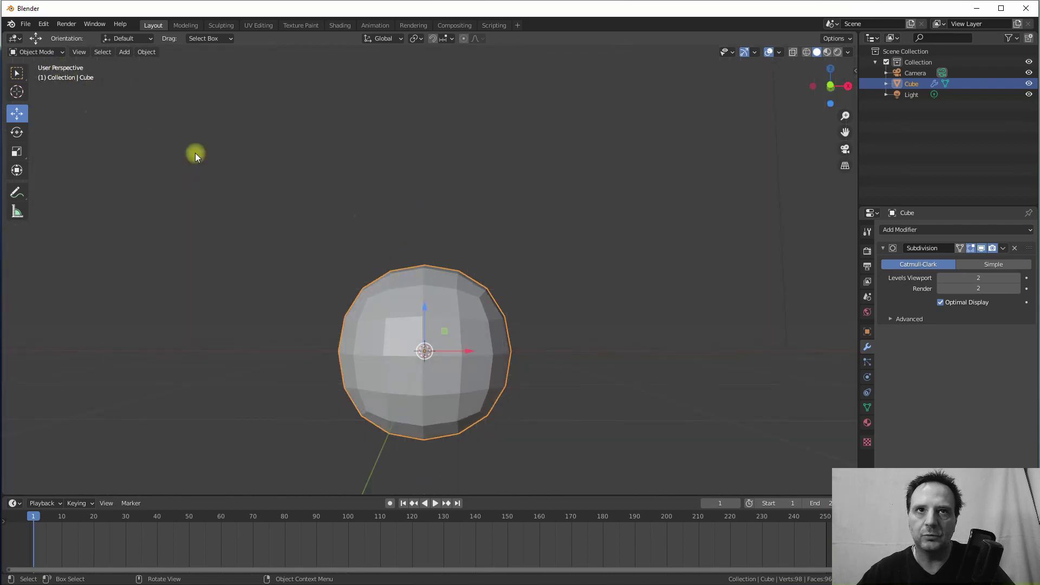
left_click(831, 83)
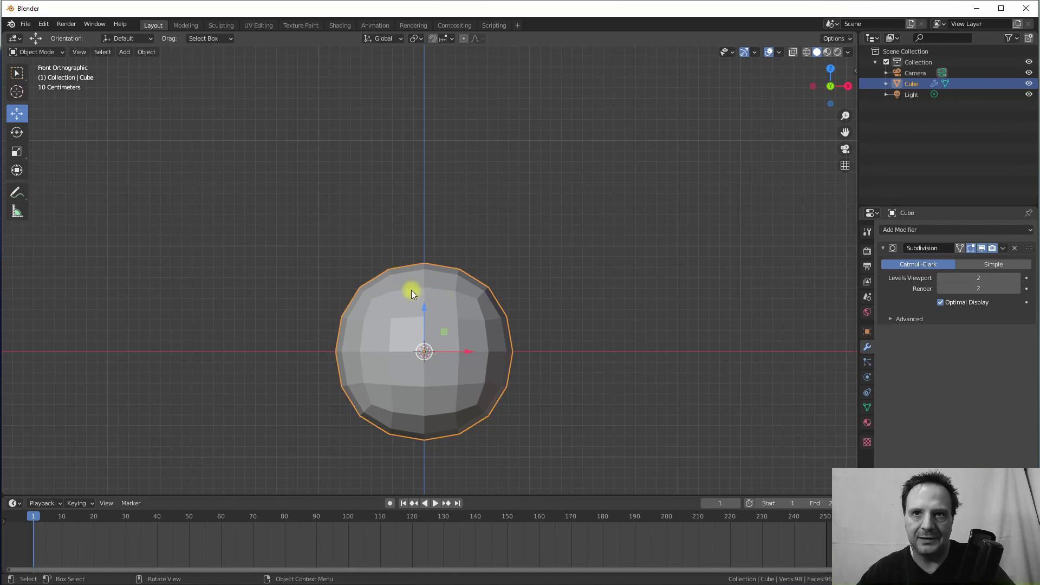
key("Tab")
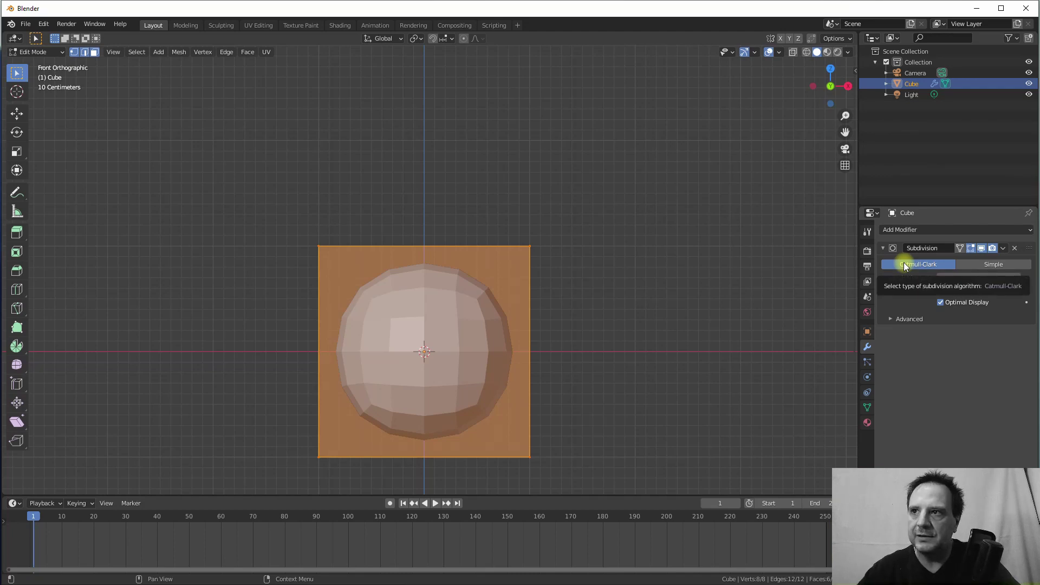
left_click(1003, 248)
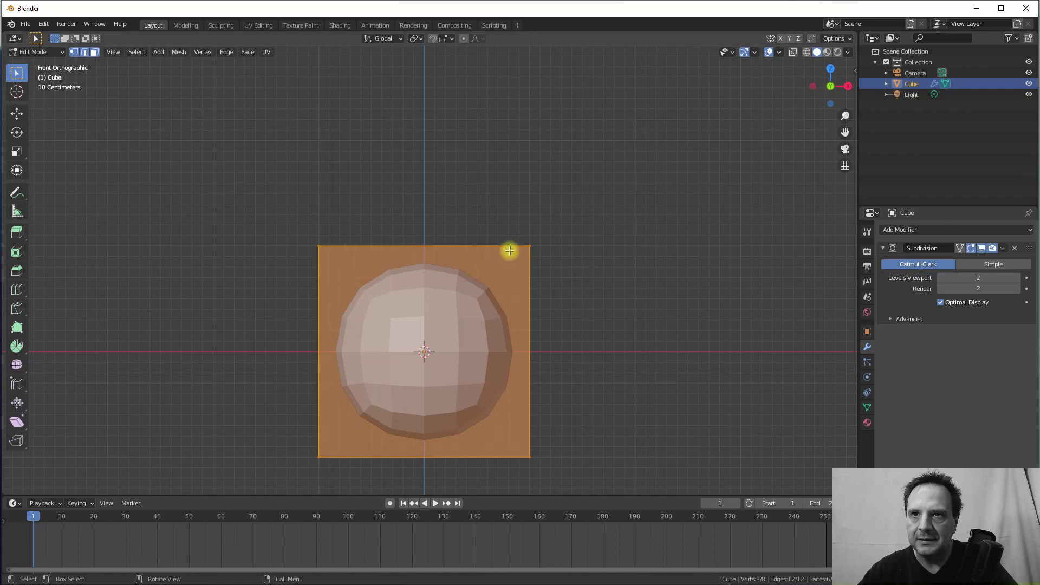
middle_click_drag(509, 251, 562, 235)
key("KP_1")
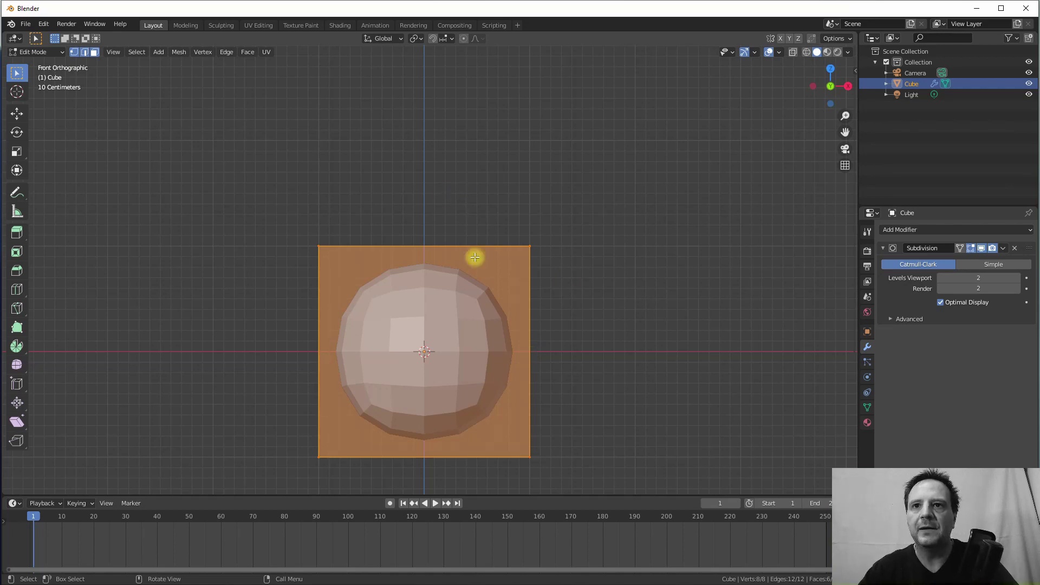
middle_click_drag(476, 256, 430, 266)
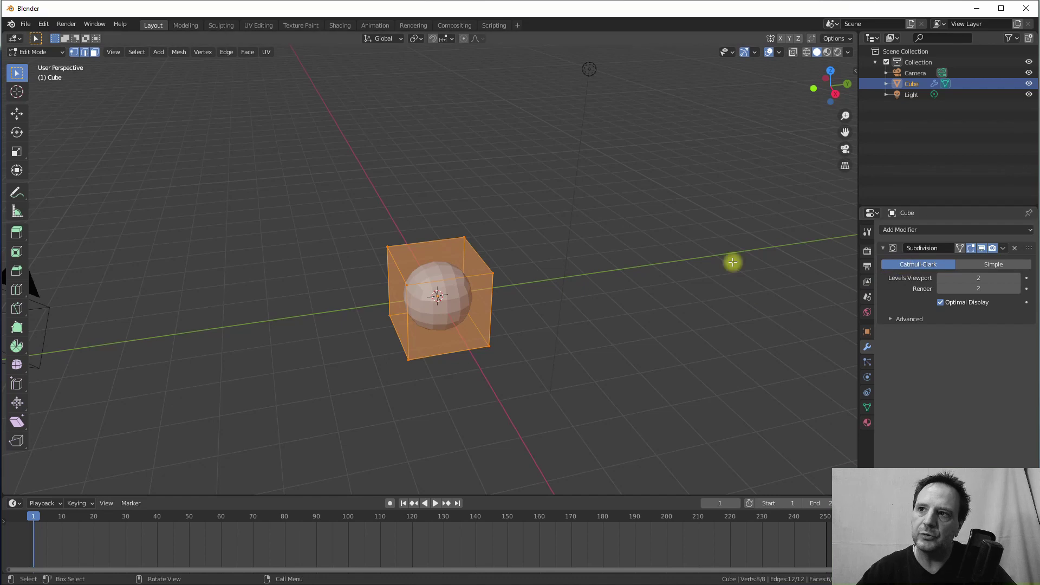
Step: Add a vertical loop cut to the cube and slide it close to the +Y face, with an edge slide of about -0.86
scroll(319, 314, "up", 4)
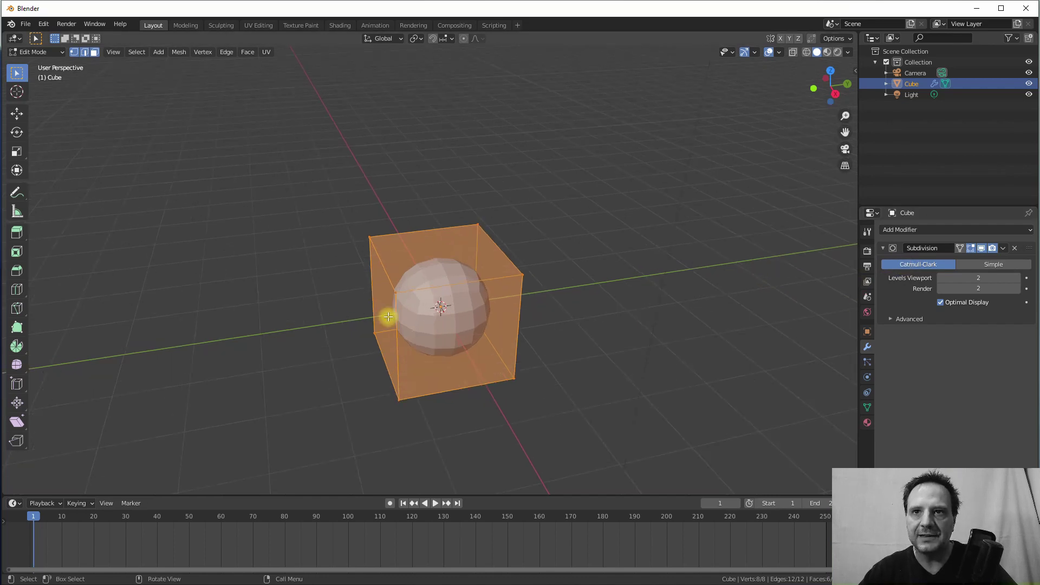
middle_click_drag(425, 327, 343, 299)
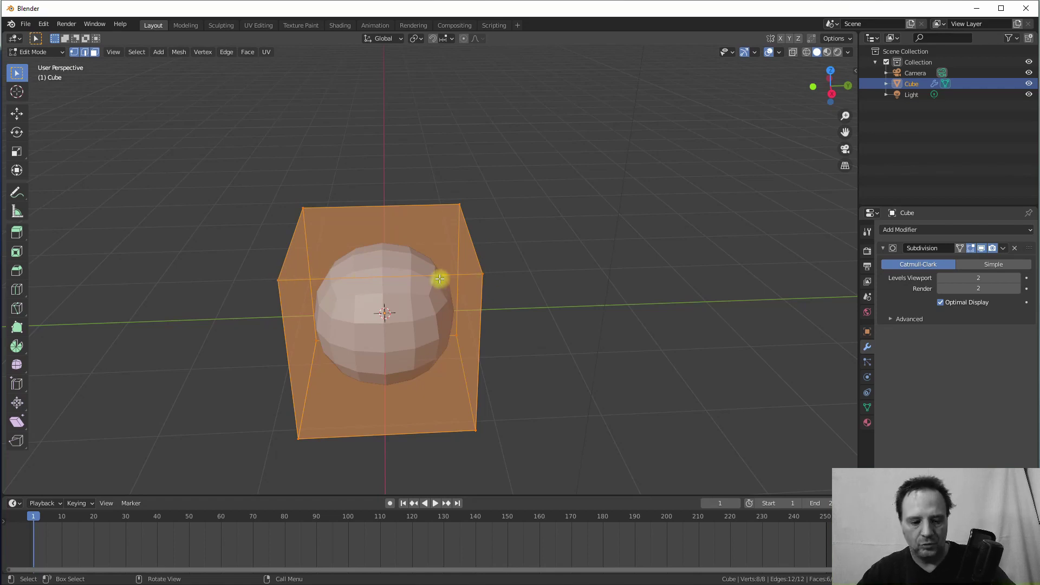
key("ctrl+r")
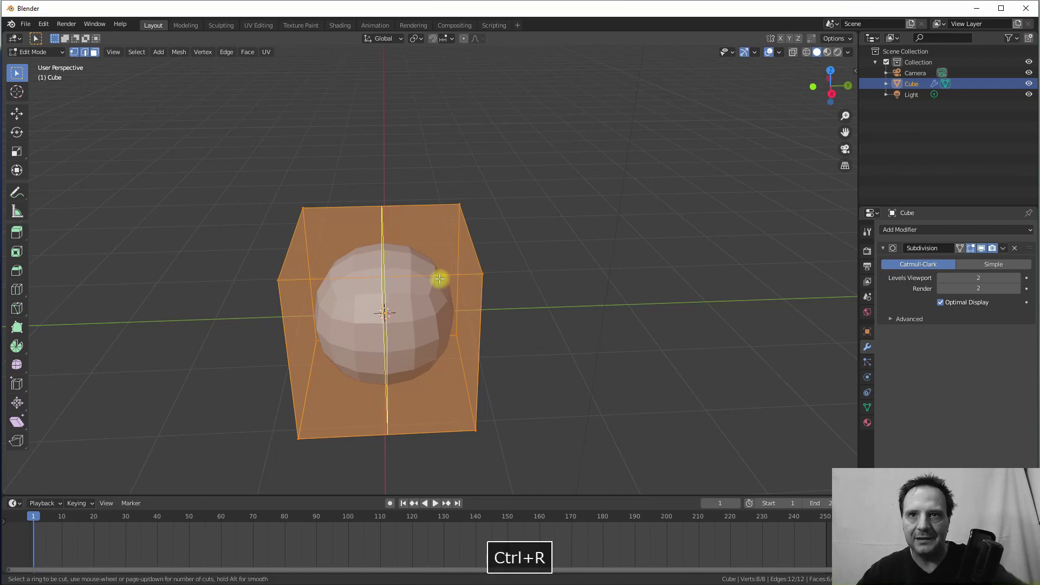
left_click(382, 283)
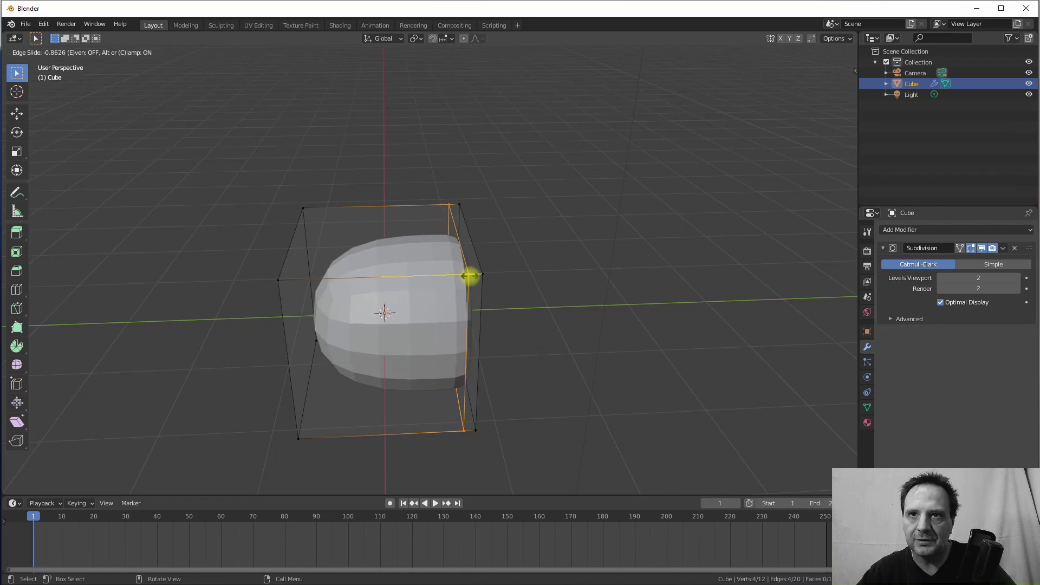
left_click(470, 276)
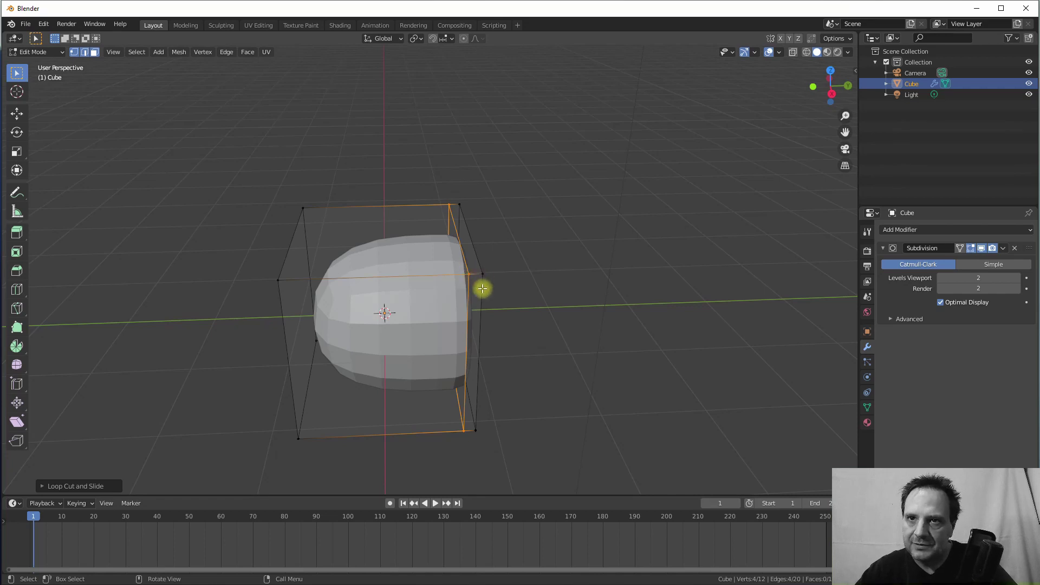
Step: Add a horizontal loop cut around the cube and slide it up close to the top face
middle_click_drag(490, 327, 466, 260)
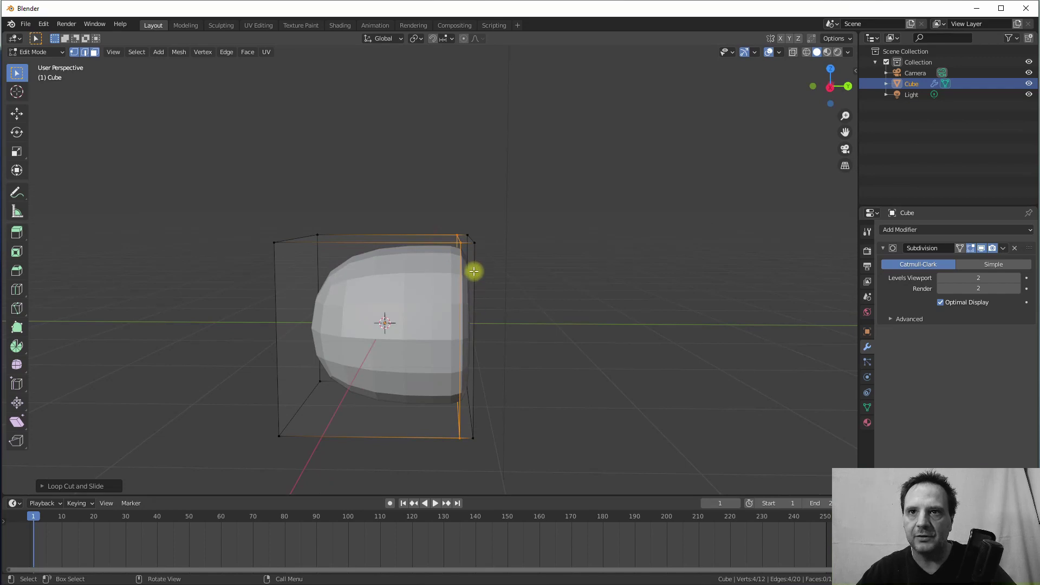
key("ctrl+r")
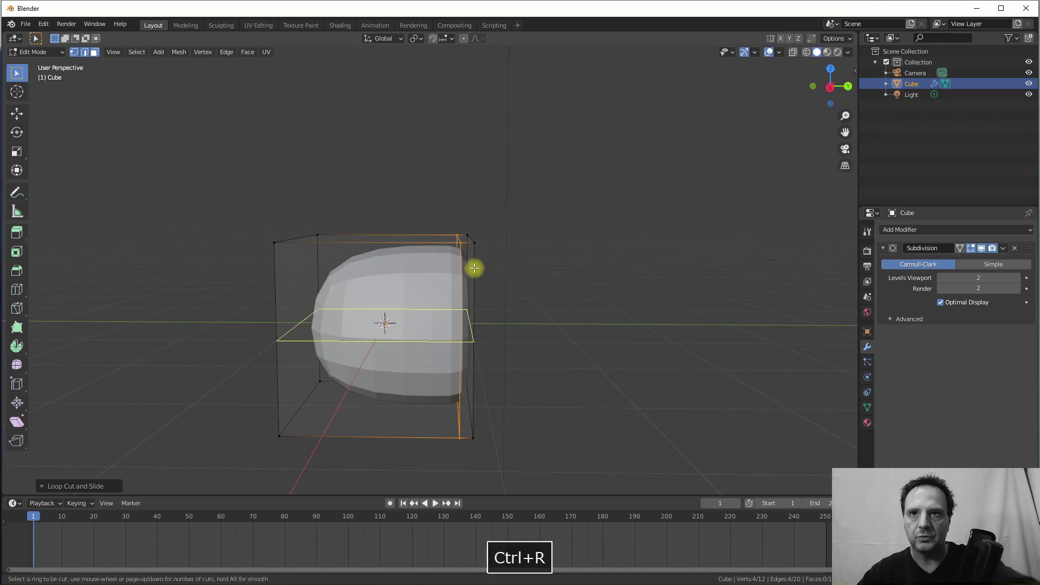
left_click(474, 267)
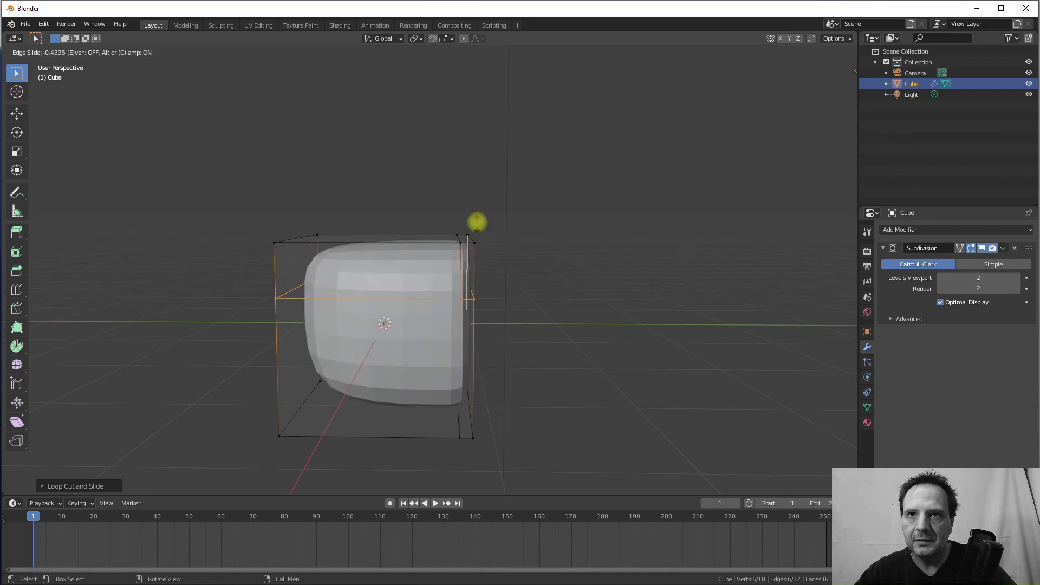
left_click(479, 179)
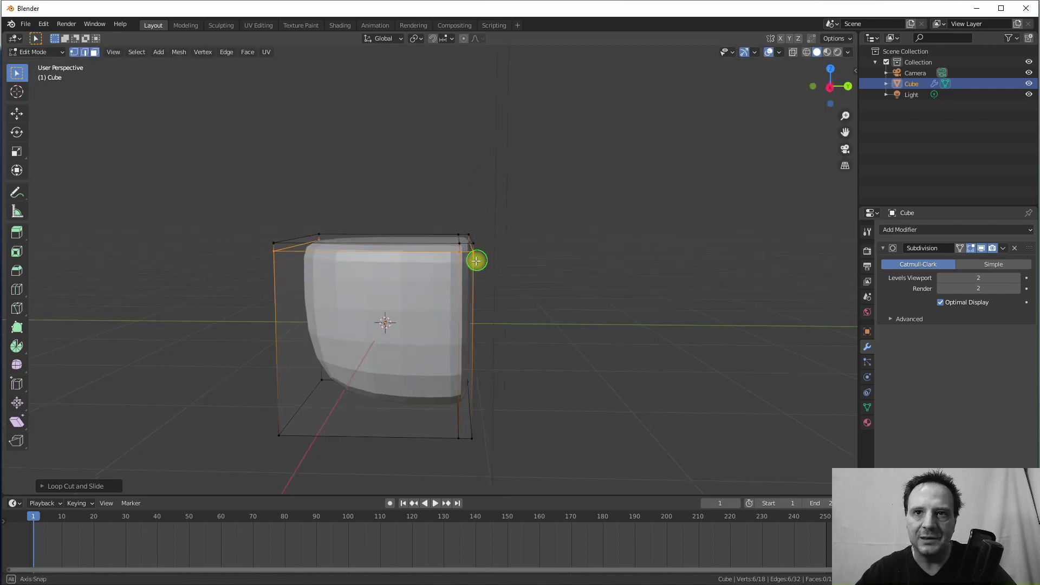
Step: Select the whole vertical edge loop beside the +Y face in edge select mode and move it slightly outward along Y
mouse_move(476, 260)
middle_mouse_down()
mouse_move(436, 267)
mouse_move(490, 256)
middle_mouse_up()
scroll(464, 266, "up", 2)
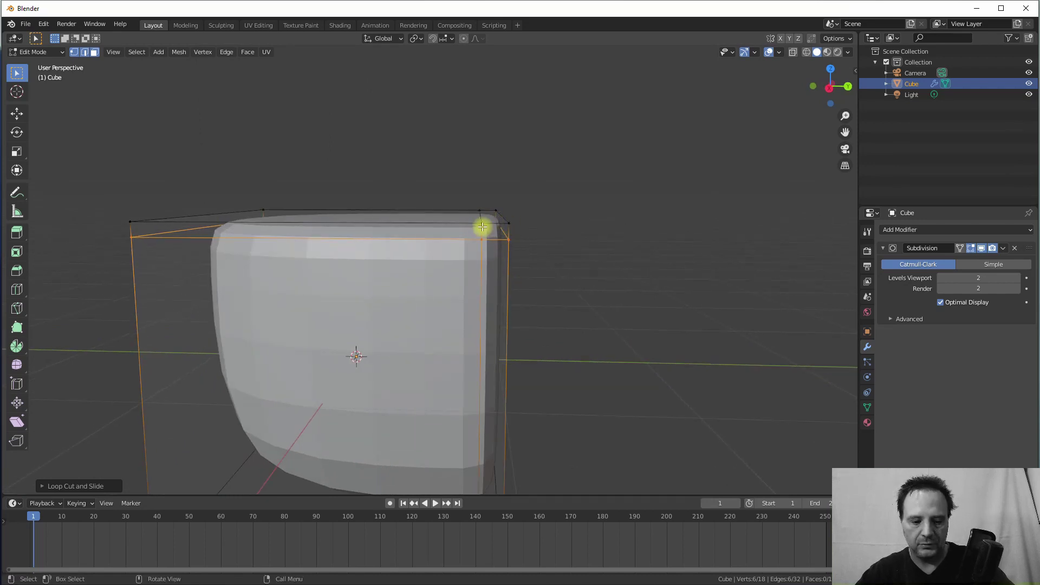
left_click(480, 226, "alt")
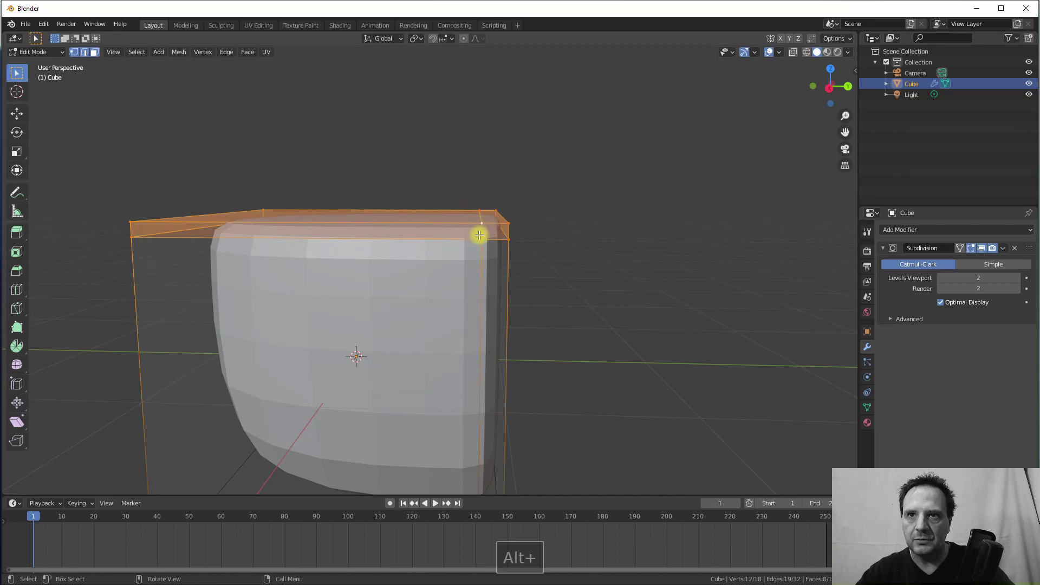
left_click(481, 234)
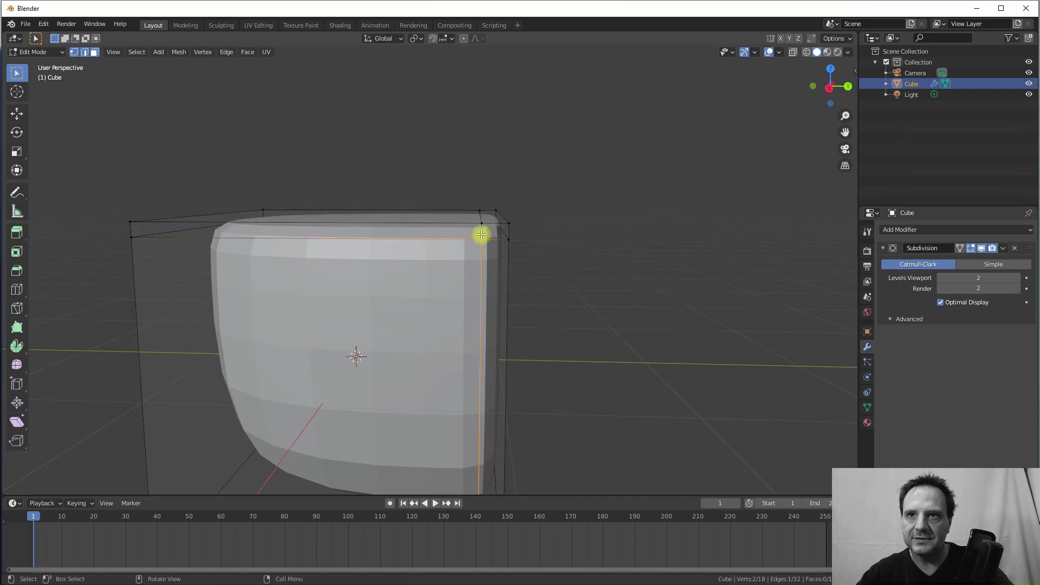
left_click(84, 52)
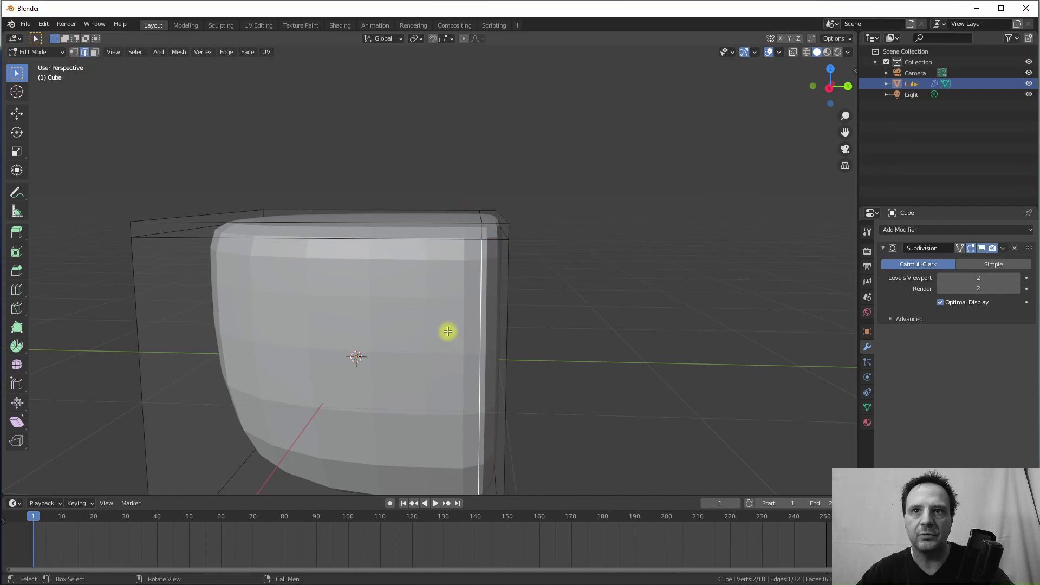
left_click(480, 249, "alt")
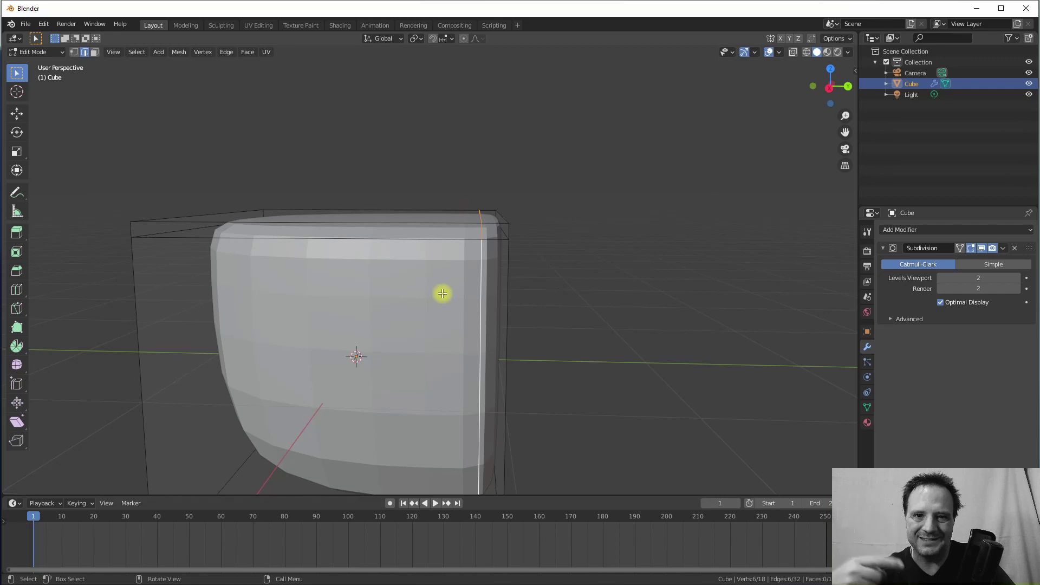
left_click(17, 113)
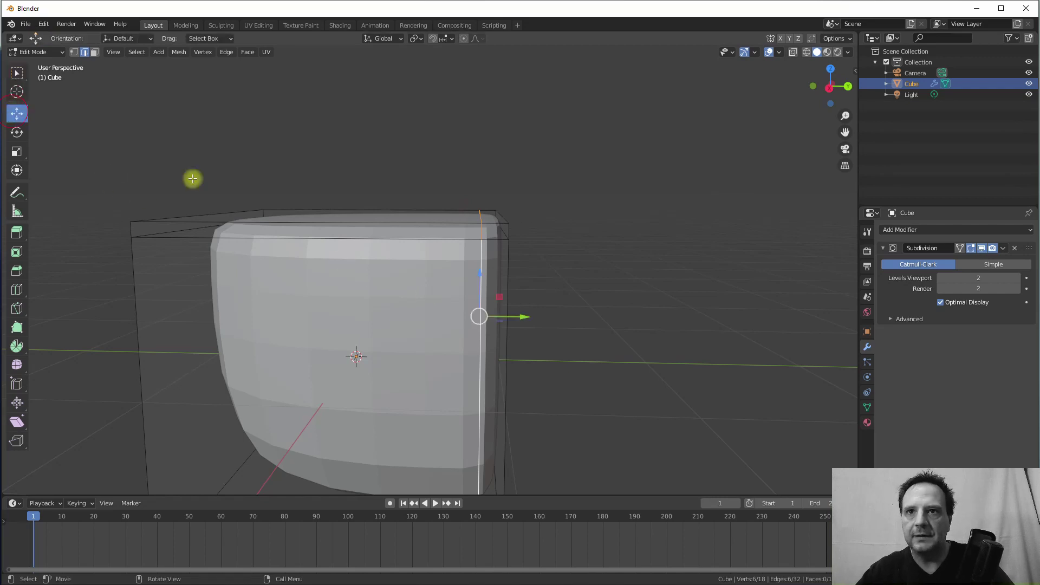
left_click_drag(522, 317, 533, 315)
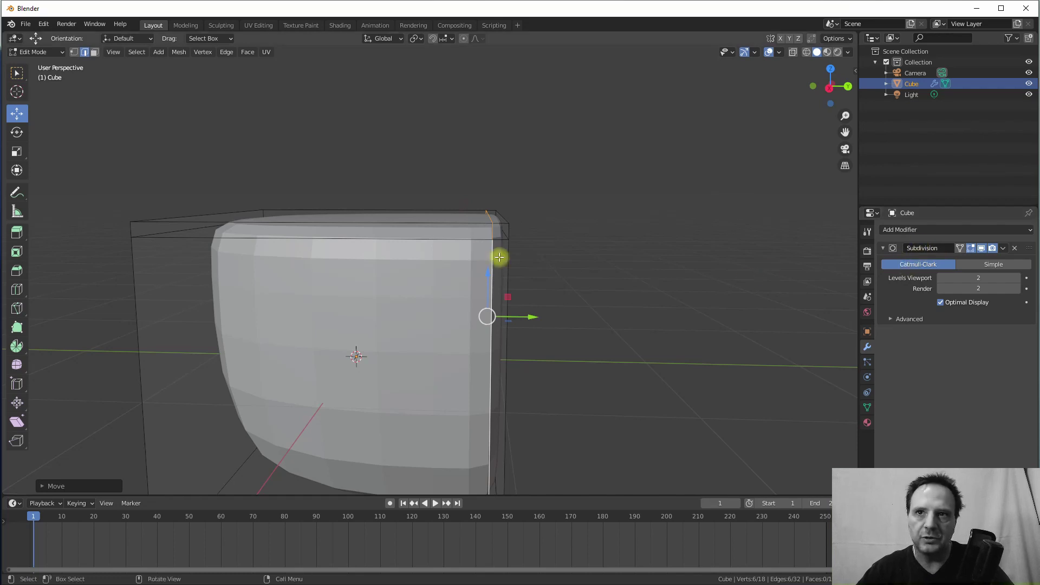
Step: Add a vertical loop cut on the opposite side of the cube and slide it close to the -Y face
middle_click_drag(494, 257, 304, 213)
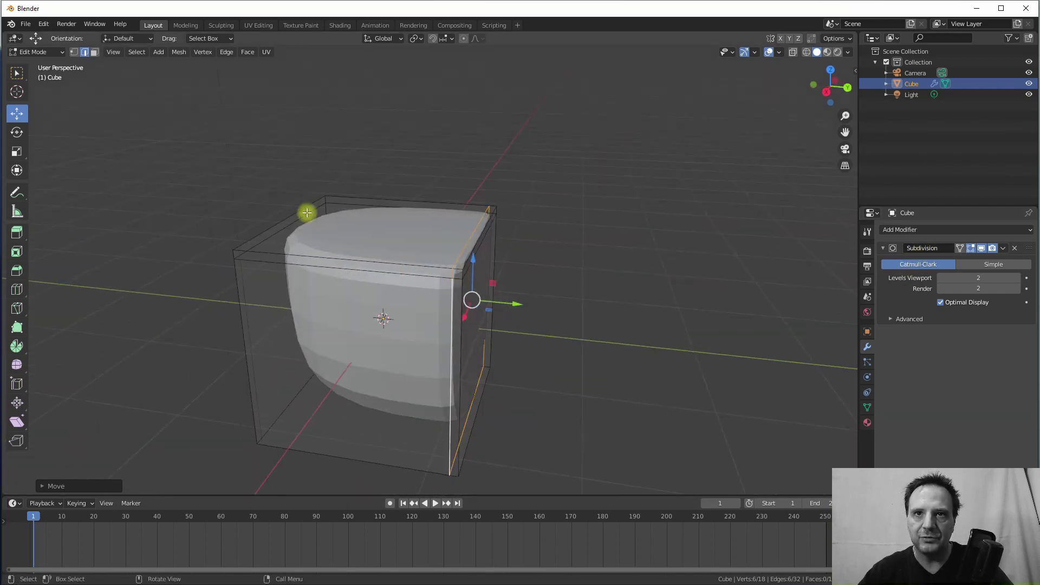
key("ctrl+r")
left_click(267, 258)
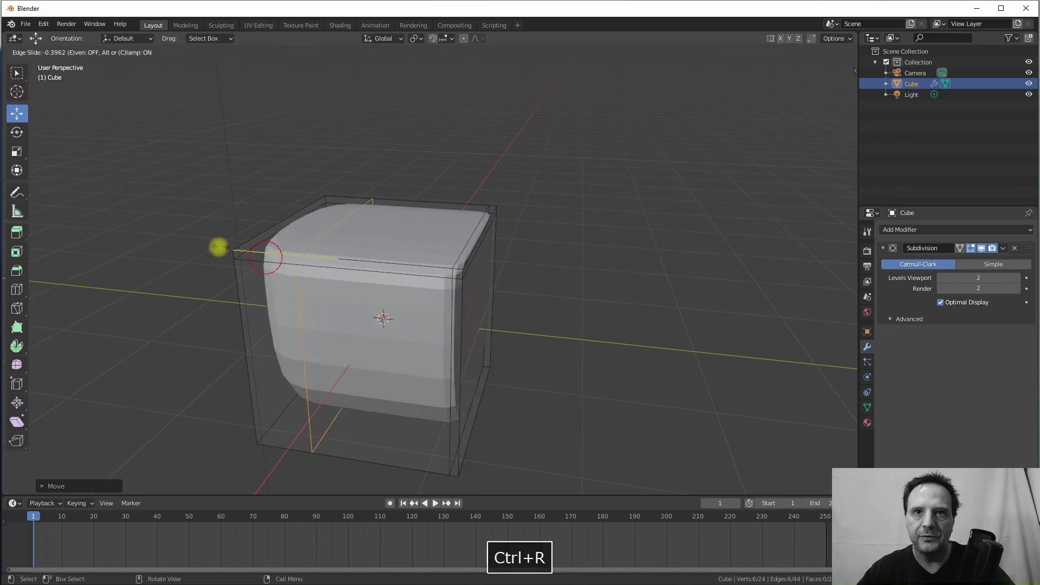
left_click(162, 241)
Step: Add two more vertical loop cuts, sliding one close to the +X face and the other close to the -X face
middle_click_drag(297, 269, 320, 276)
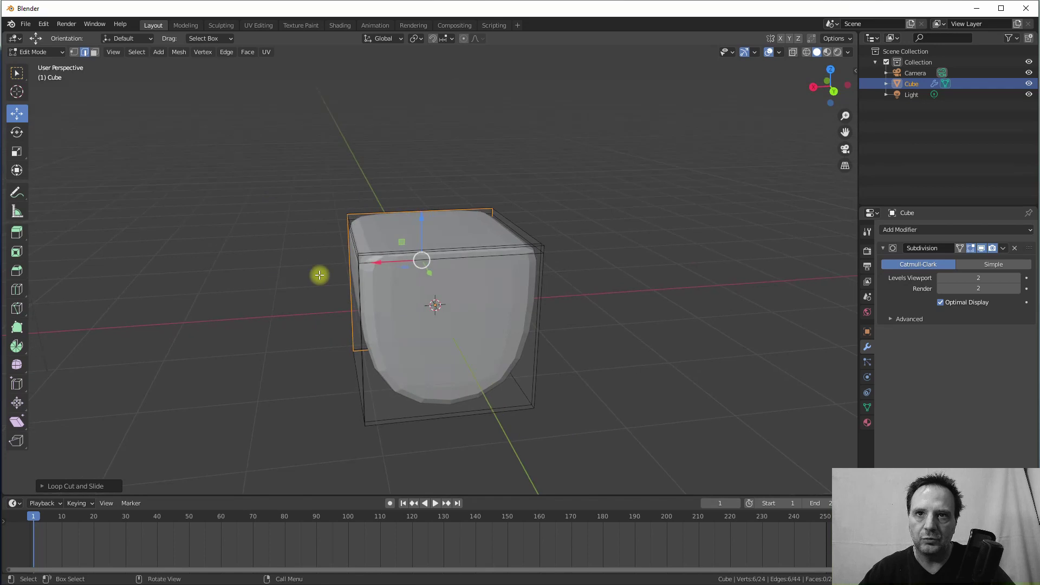
key("ctrl+r")
left_click(383, 270)
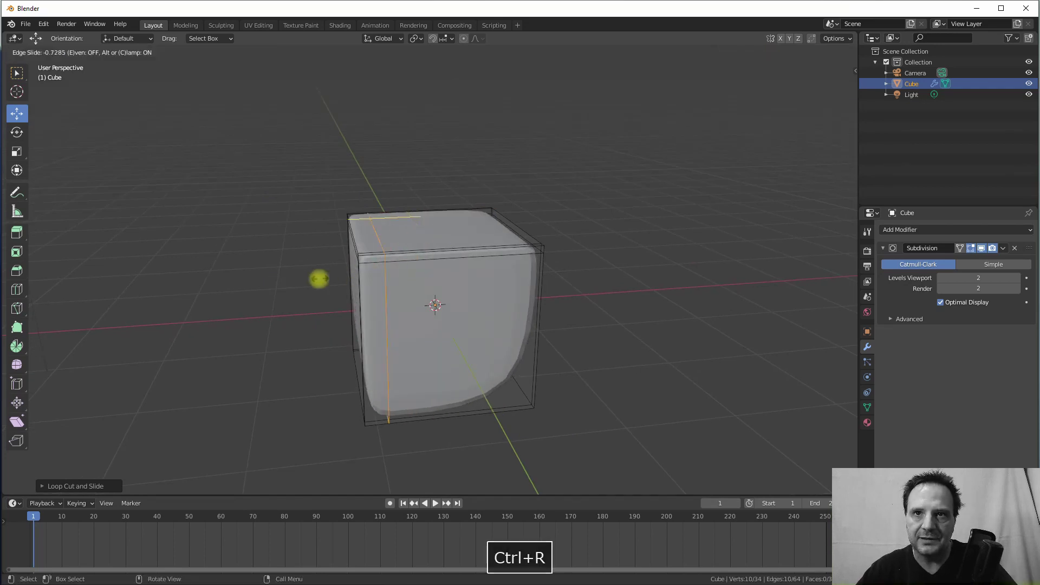
left_click_drag(305, 280, 300, 282)
left_click(300, 281)
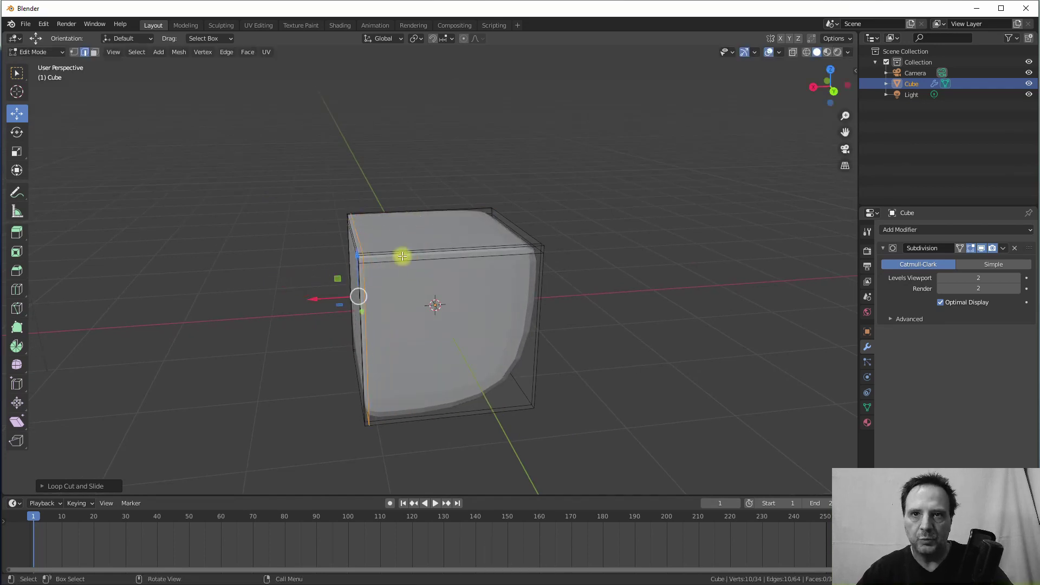
key("ctrl+r")
left_click(406, 255)
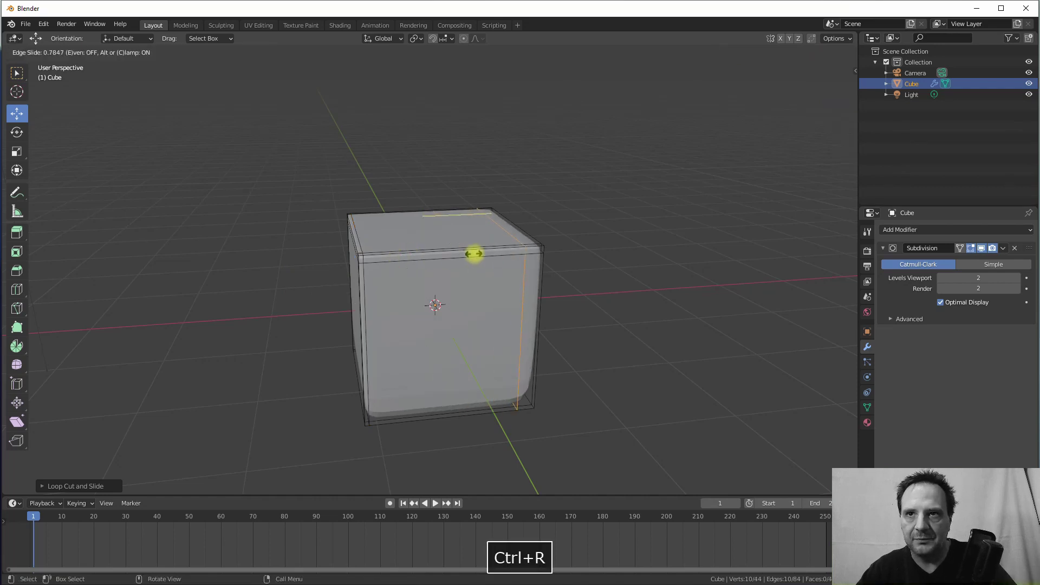
left_click(486, 254)
Step: Add a horizontal loop cut around the cube and slide it down close to the bottom face
middle_click_drag(487, 267, 365, 399)
key("ctrl+r")
left_click(363, 401)
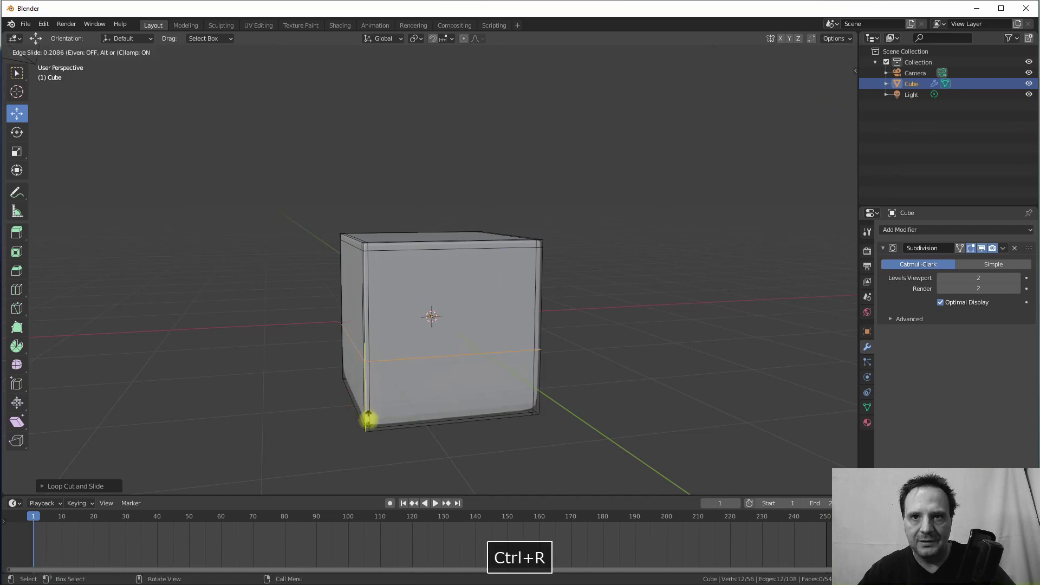
left_click(373, 485)
Step: Move the upper edge loop and the +Y edge loop slightly closer to the cube's outer edges, and return to Object Mode
middle_click_drag(373, 485, 355, 315)
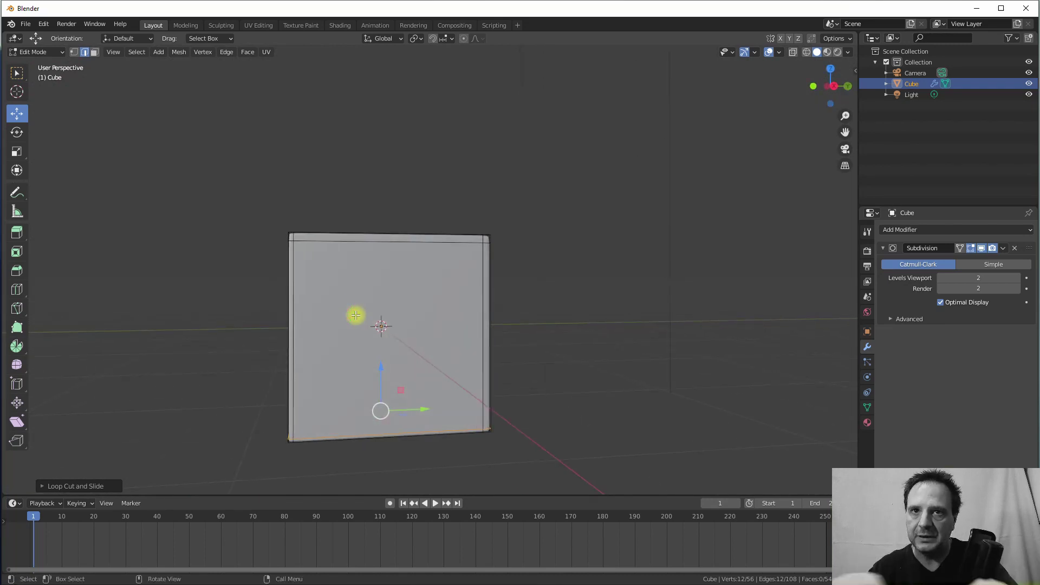
middle_click_drag(348, 314, 318, 249)
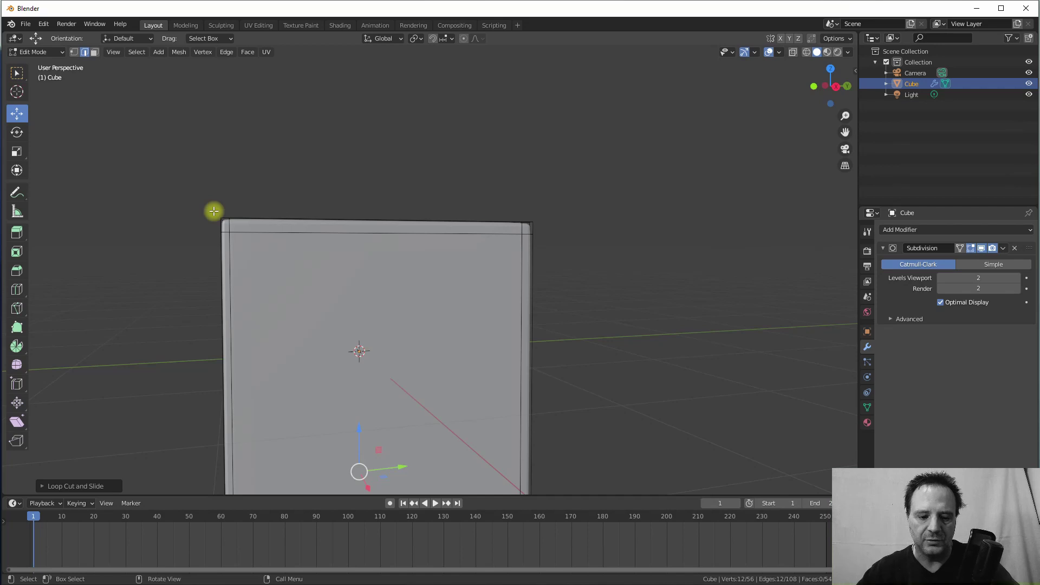
left_click(238, 235, "alt")
left_click_drag(357, 192, 365, 228)
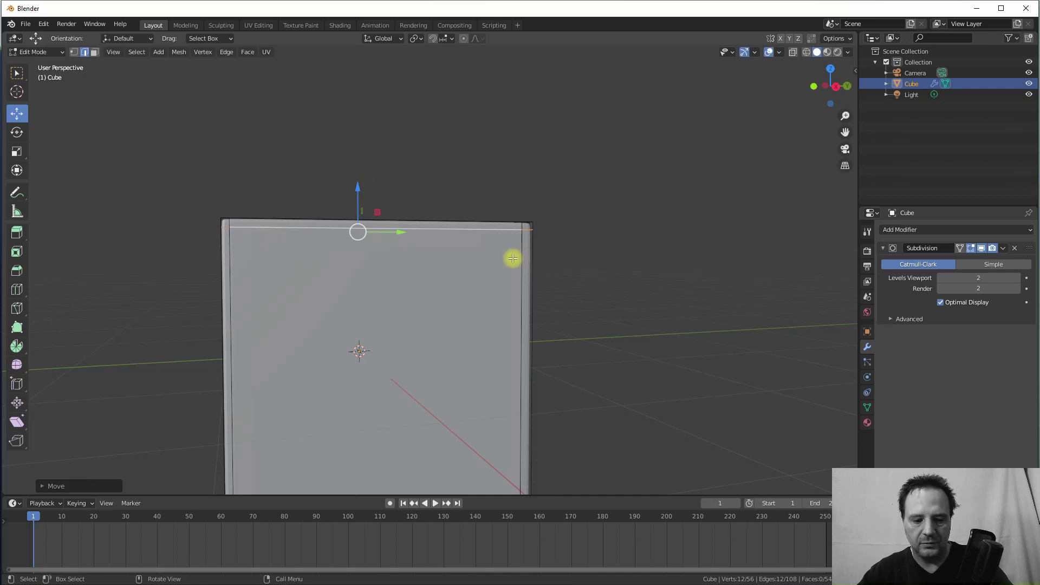
left_click(522, 245, "alt")
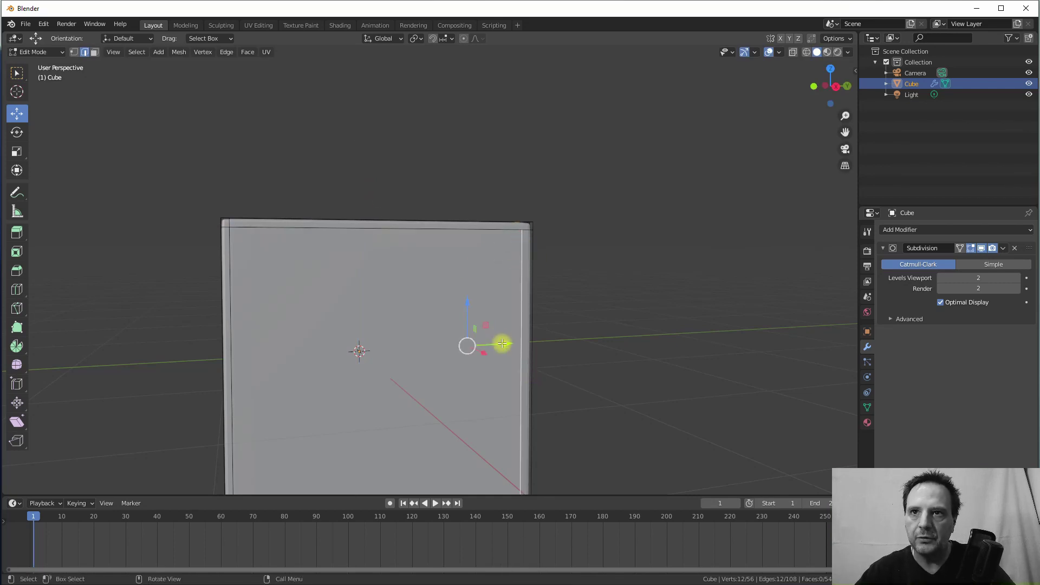
left_click_drag(502, 344, 507, 343)
scroll(390, 307, "down", 3)
mouse_move(390, 307)
middle_mouse_down()
mouse_move(399, 320)
mouse_move(365, 308)
mouse_move(383, 311)
mouse_move(390, 293)
middle_mouse_up()
key("Tab")
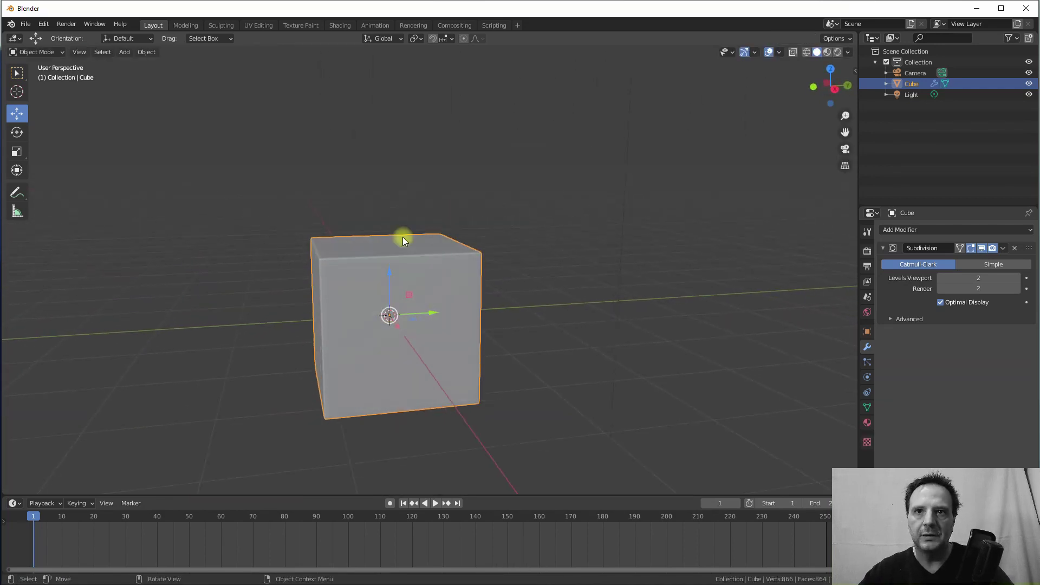
Step: Add a second mesh cube and move it along negative Y so it stands beside the subdivided cube
left_click(121, 53)
mouse_move(140, 64)
left_click(216, 77)
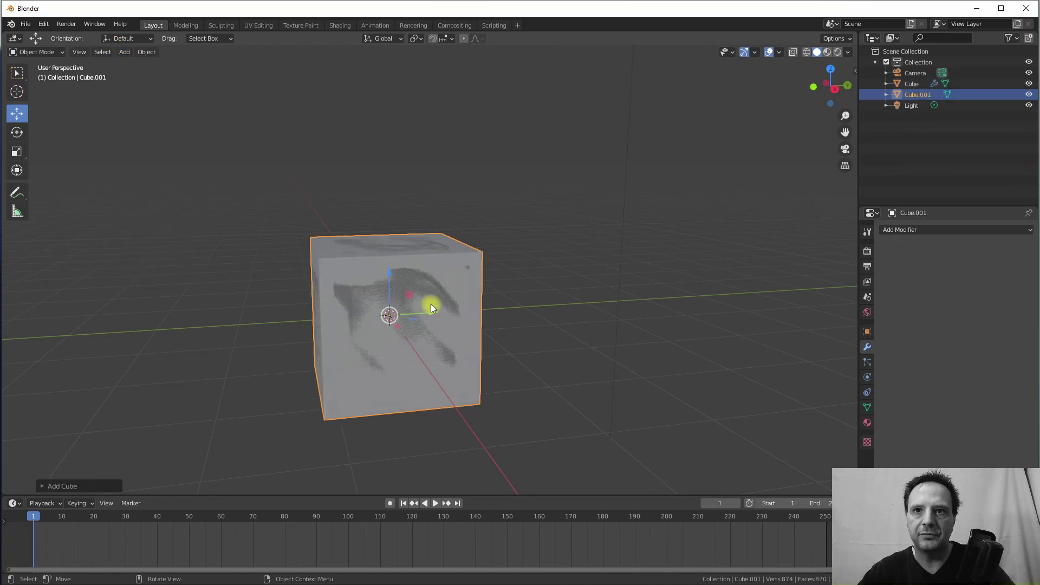
left_click_drag(432, 313, 242, 311)
middle_click_drag(242, 311, 362, 309)
Step: Check the plain cube's mesh in Edit Mode, and compare its sharp edges with the subdivided cube's edges in Object Mode
key("Tab")
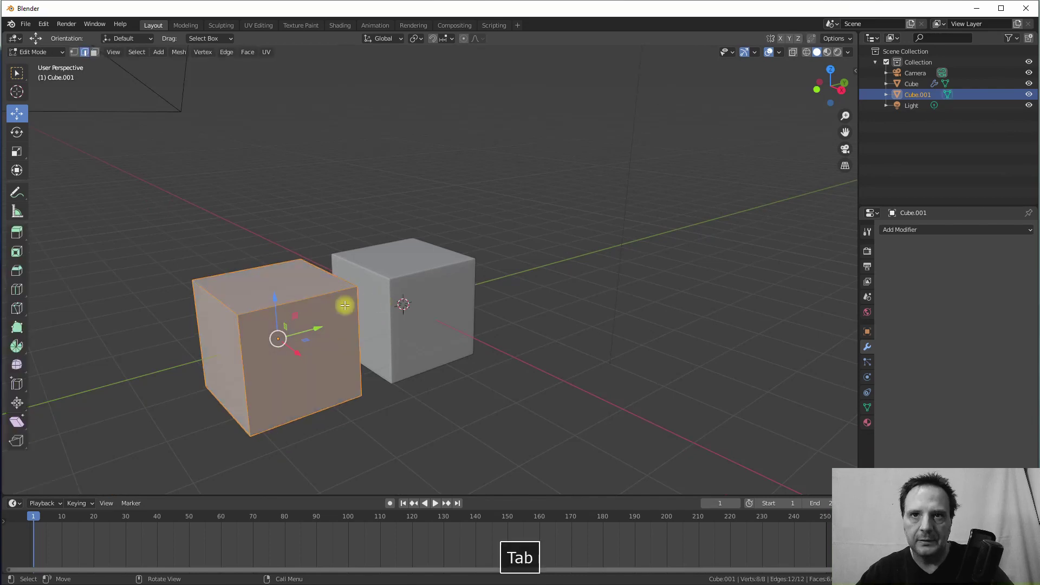
key("Tab")
left_click(410, 325)
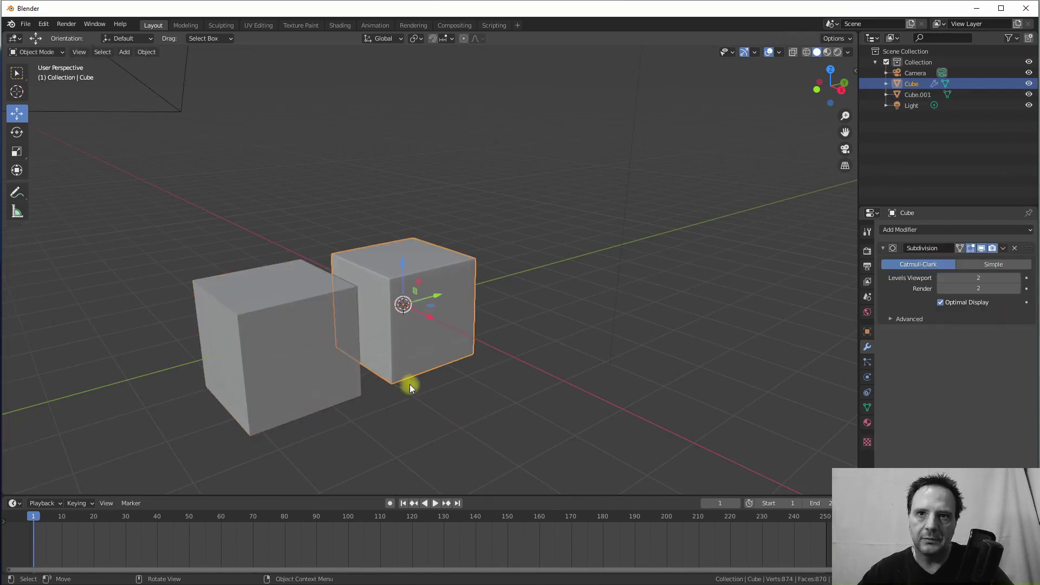
left_click(417, 390)
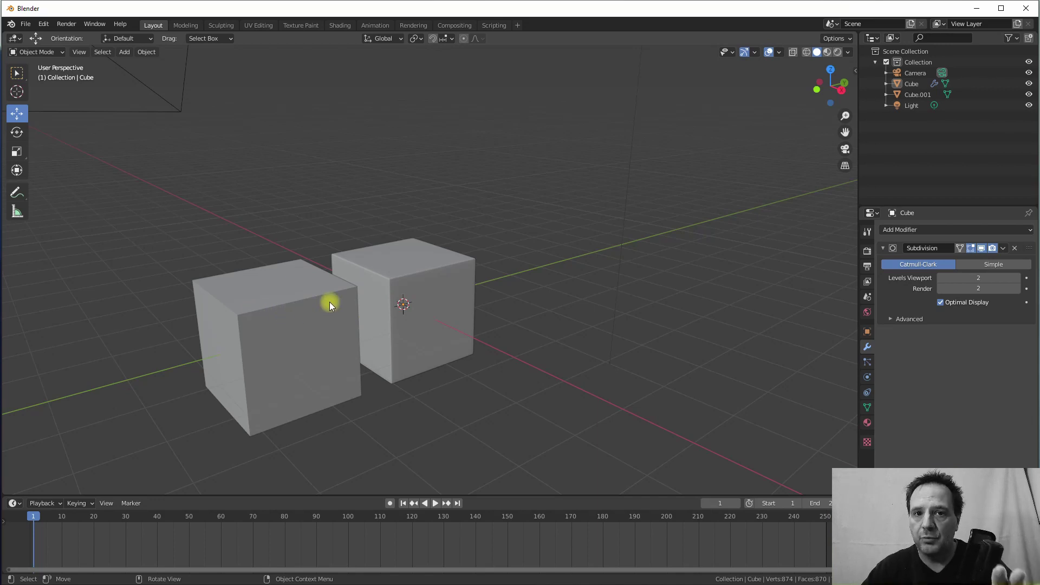
middle_click_drag(458, 271, 304, 310)
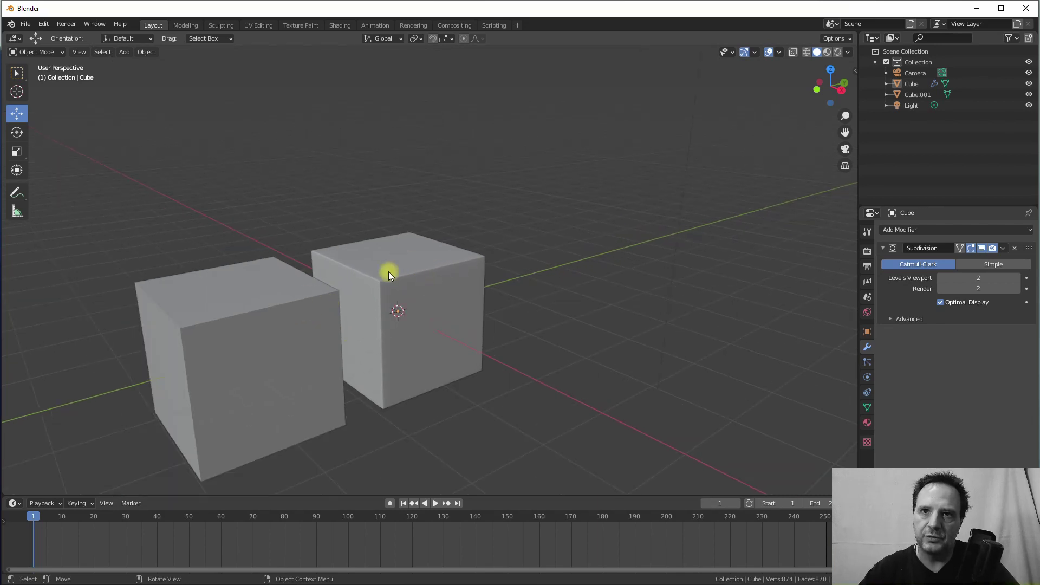
scroll(410, 279, "down", 2)
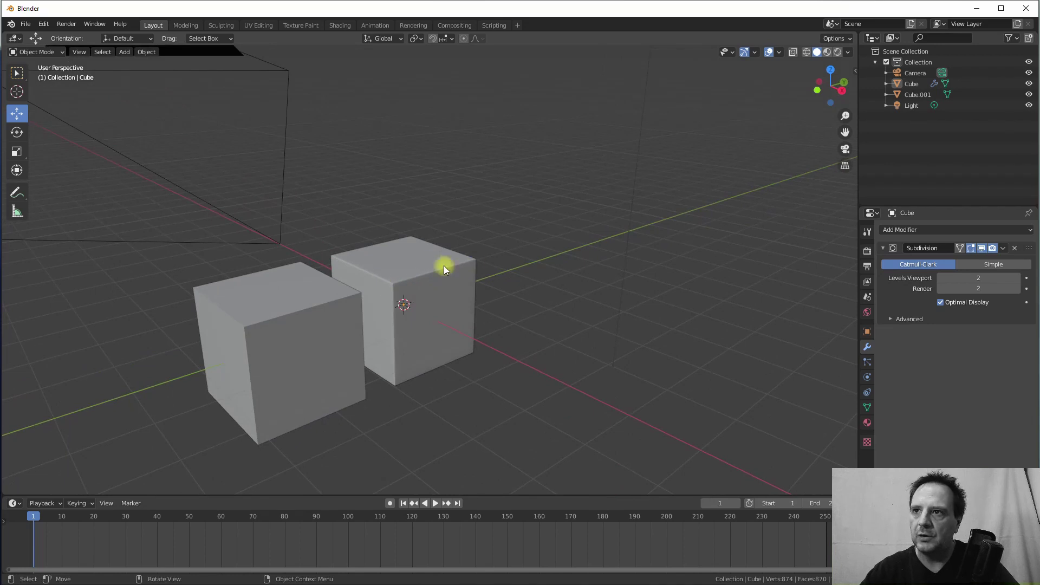